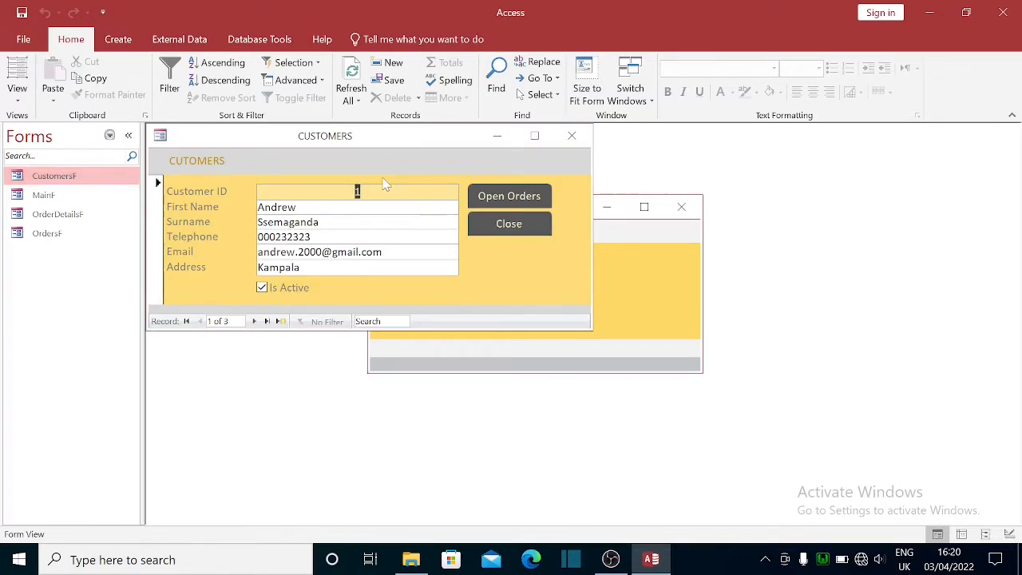
# Step: Move the focus field by field through the first customer record, from Customer ID to Address, to check the form's tab order
pyautogui.press('Tab')
pyautogui.press('Tab')
pyautogui.press('Tab')
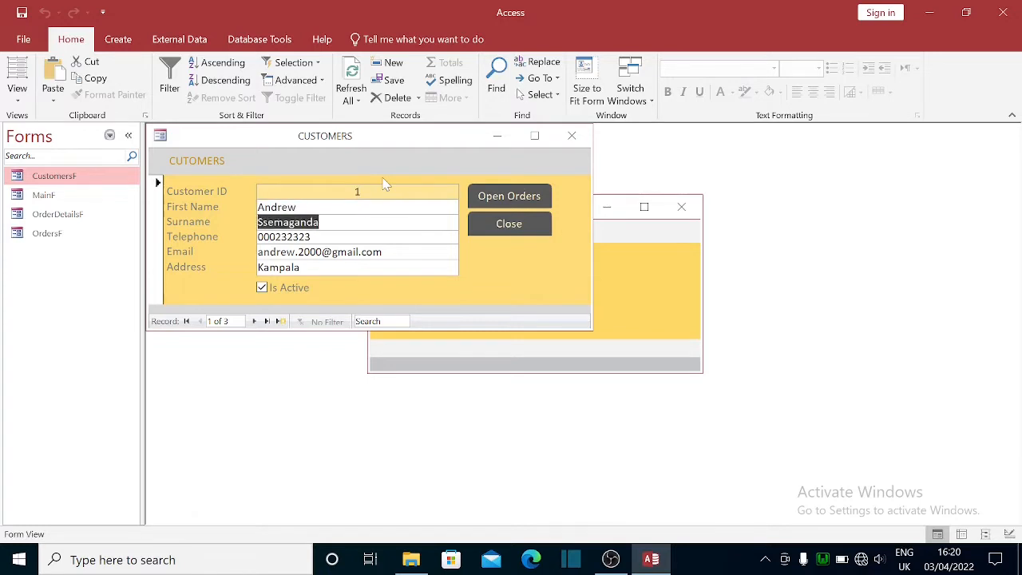
pyautogui.press('Tab')
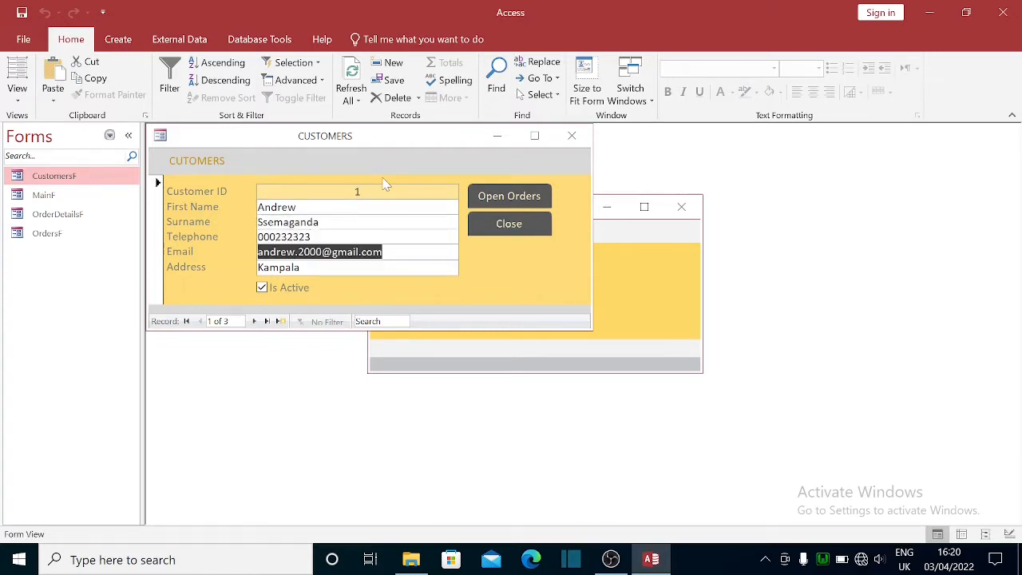
pyautogui.press('Tab')
pyautogui.click(360, 191)
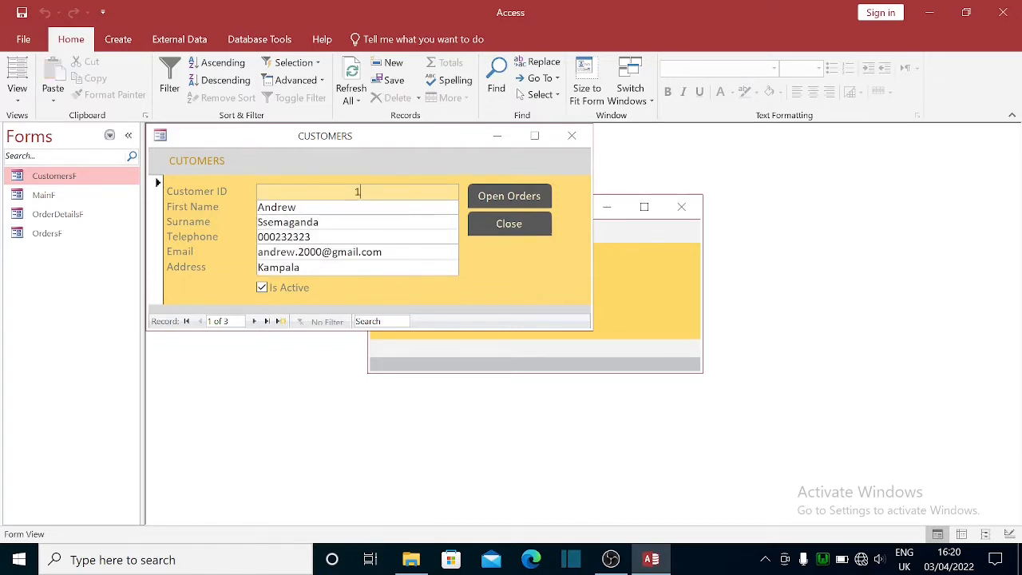
pyautogui.press('Tab')
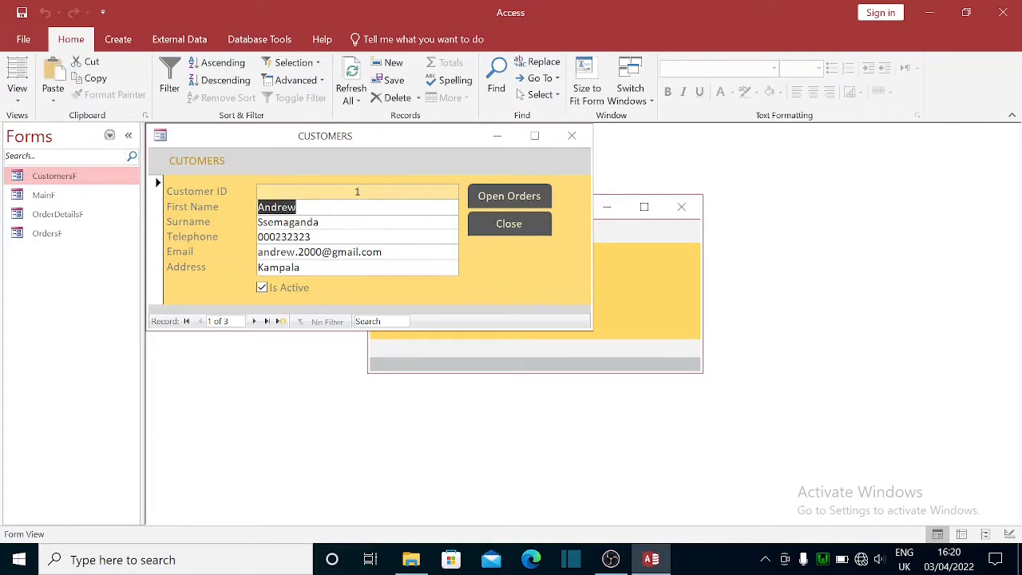
pyautogui.press('Tab')
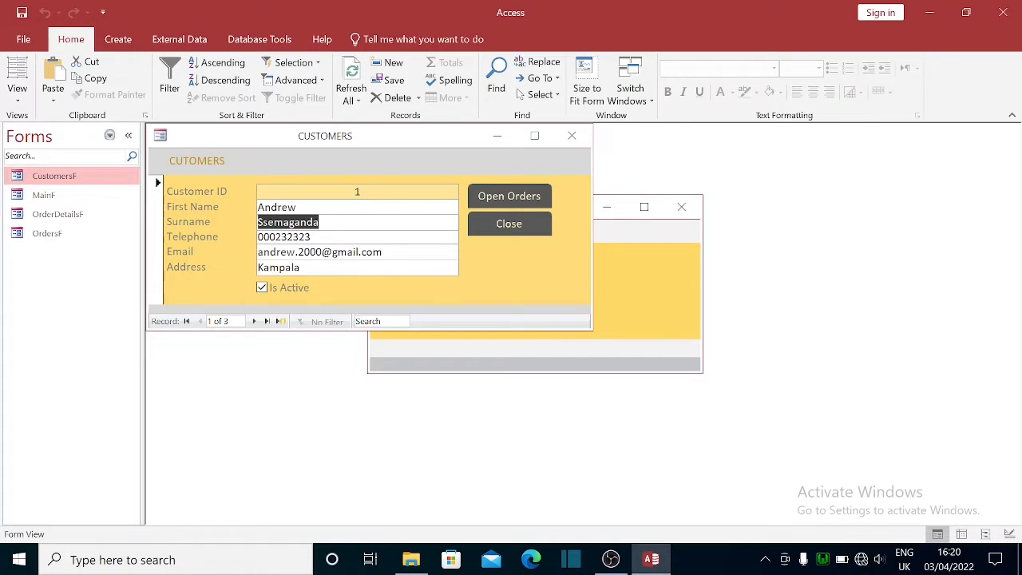
pyautogui.press('Tab')
pyautogui.press('Tab')
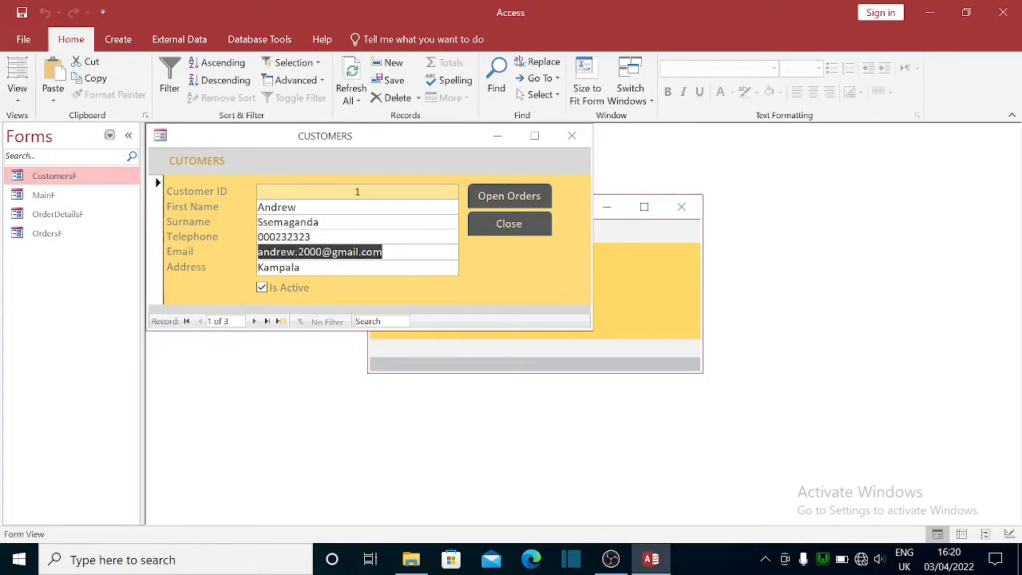
pyautogui.press('Tab')
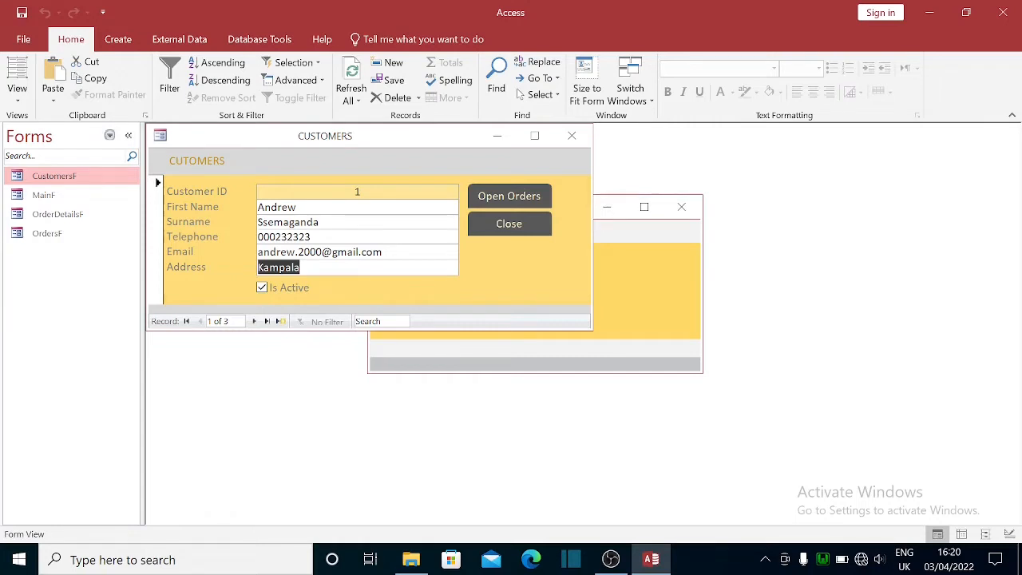
# Step: Return to Customer ID and go through the fields in tab order again, ending at the Is Active check box
pyautogui.click(361, 191)
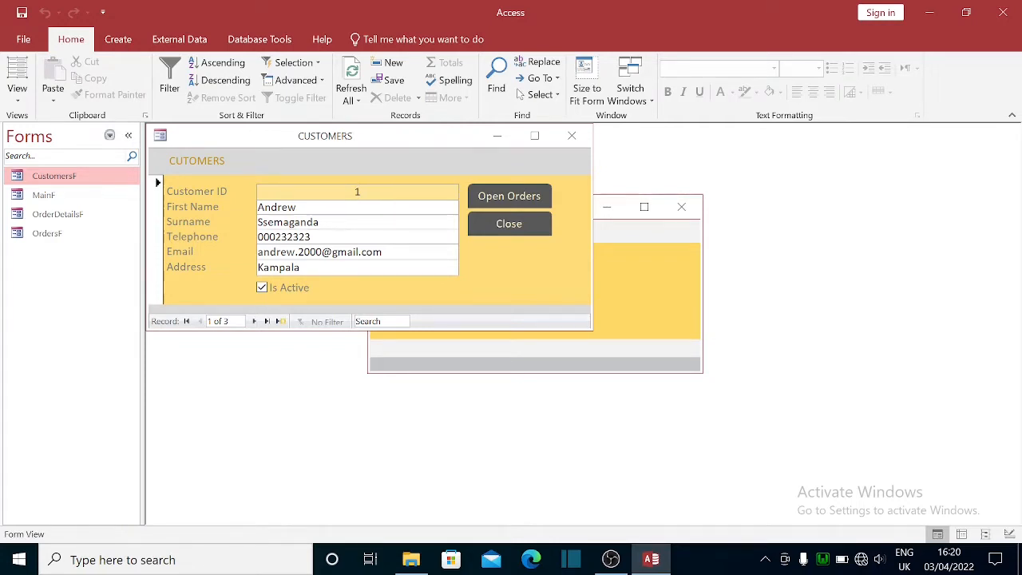
pyautogui.click(348, 206)
pyautogui.click(363, 192)
pyautogui.press('Tab')
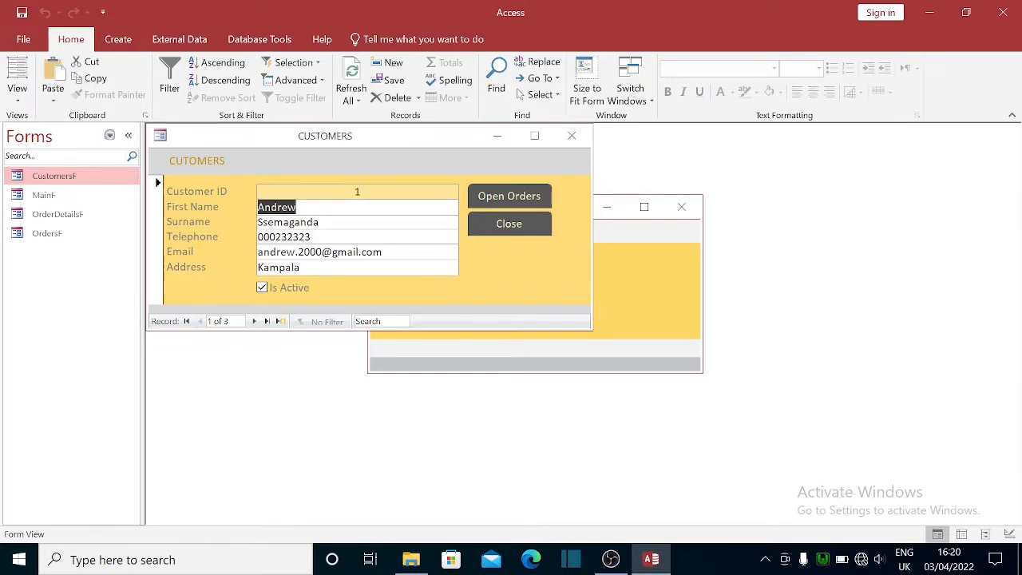
pyautogui.press('Tab')
pyautogui.press('Tab')
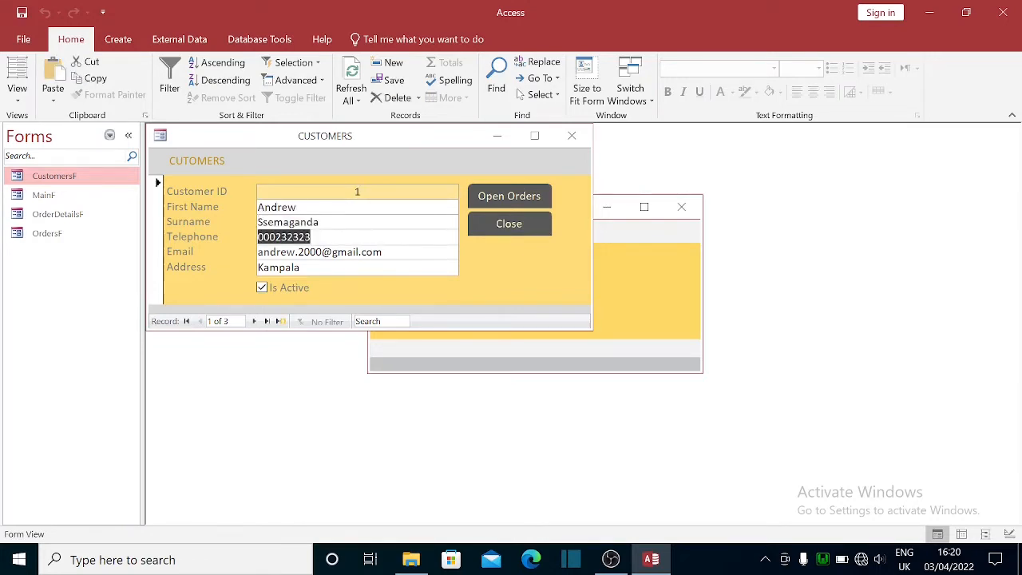
pyautogui.press('Tab')
pyautogui.press('Tab')
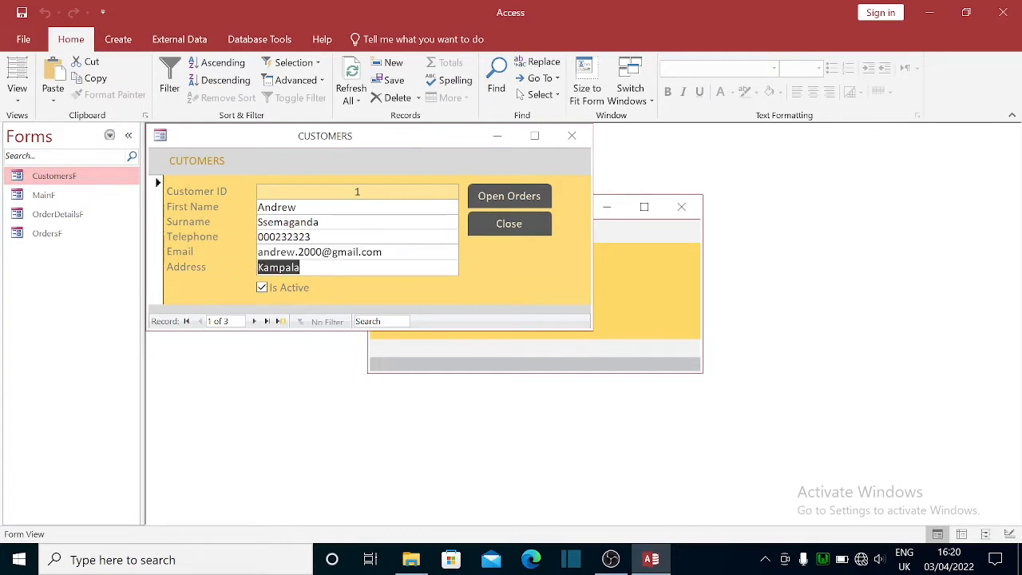
pyautogui.press('Tab')
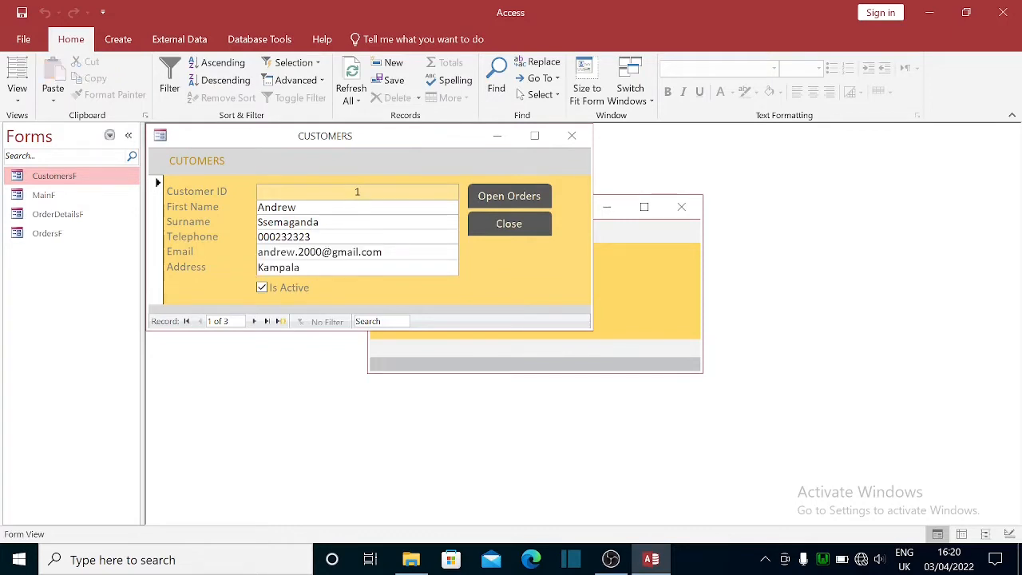
# Step: Place the cursor directly in the Email, Telephone, Customer ID and Address fields, ending back in Customer ID
pyautogui.click(360, 253)
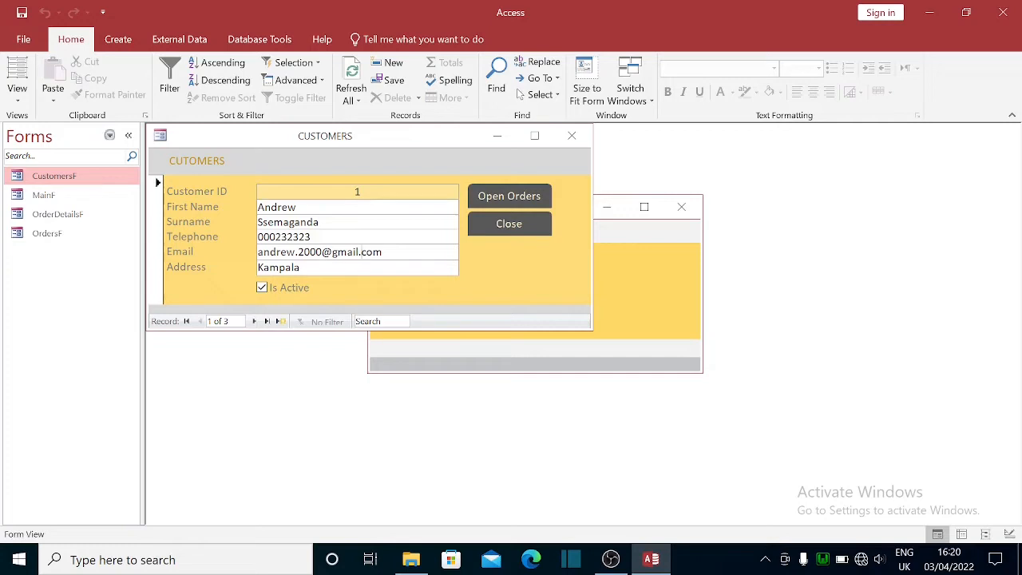
pyautogui.click(311, 238)
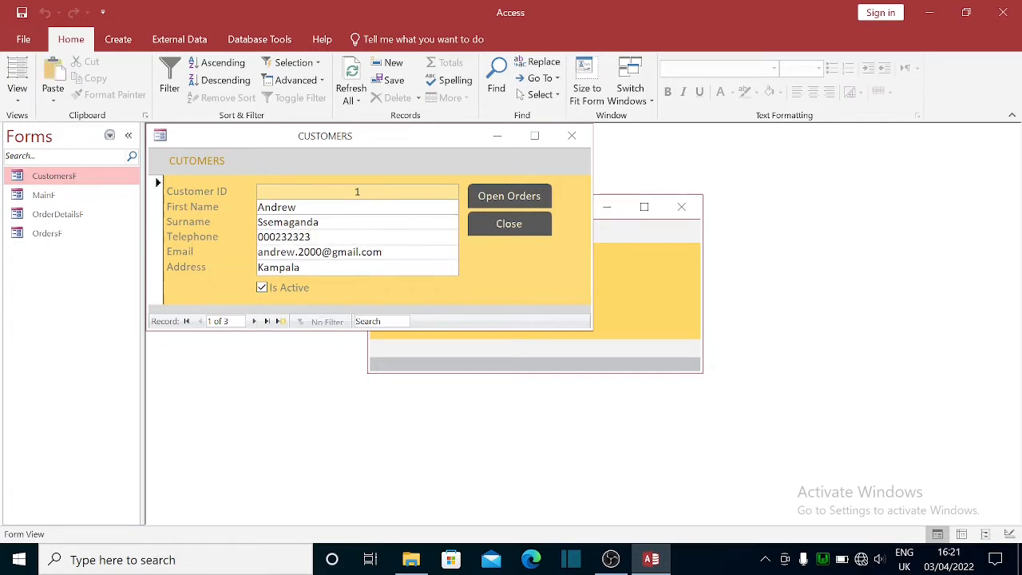
pyautogui.click(359, 192)
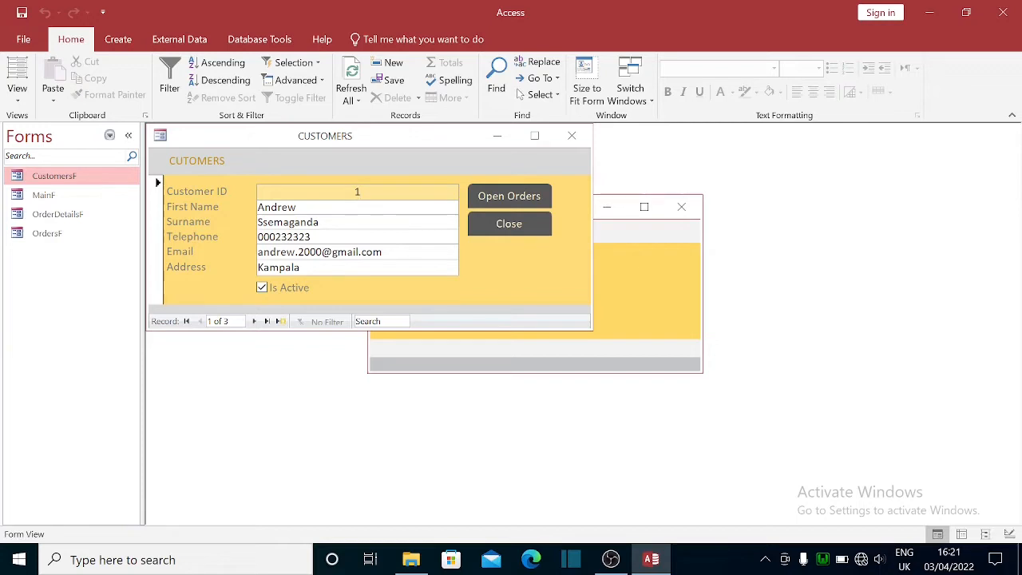
pyautogui.click(300, 267)
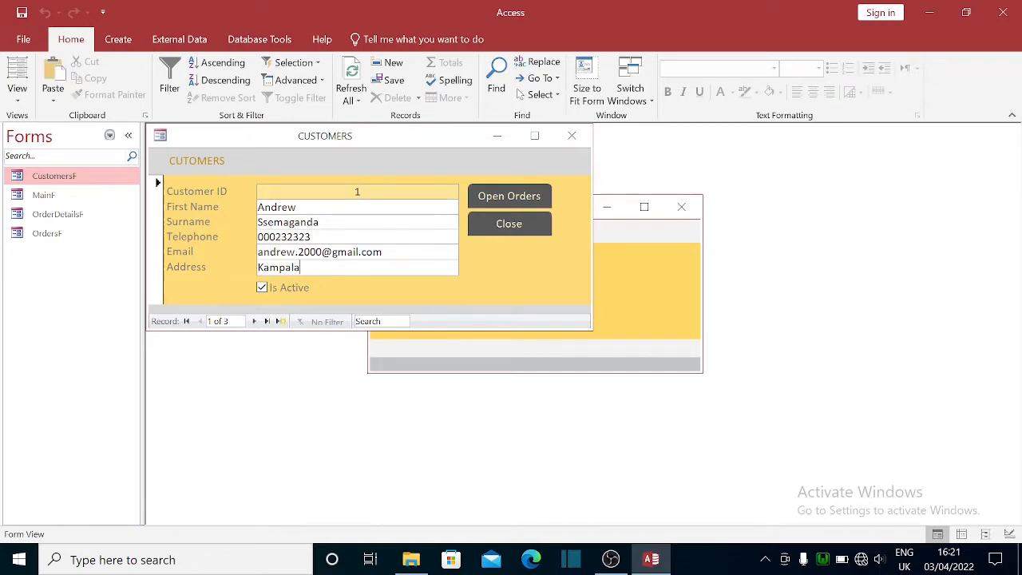
pyautogui.click(358, 192)
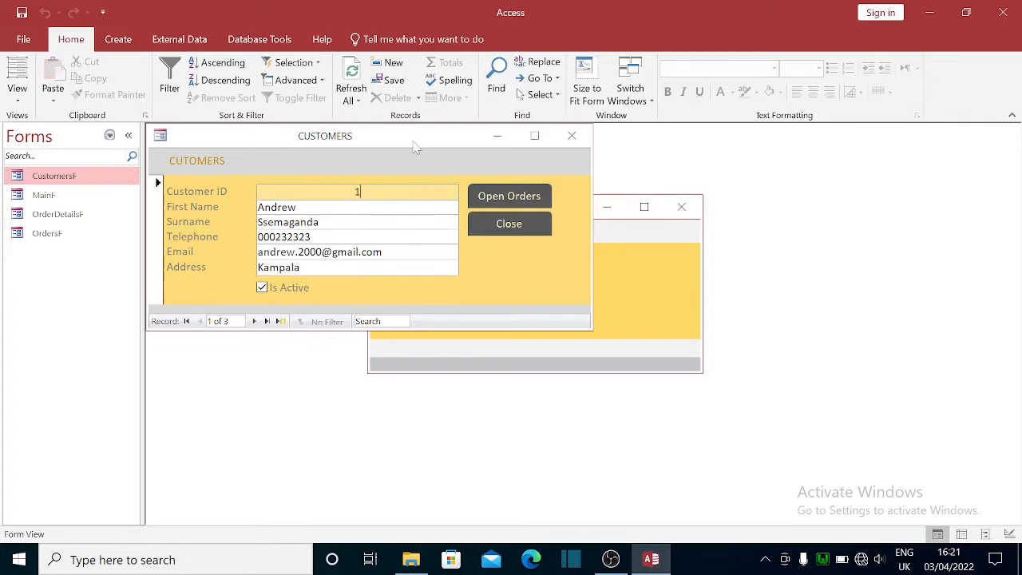
# Step: Reposition the Customers form, switch it to Design View and enlarge its window to show the whole Detail section
pyautogui.moveTo(405, 140); pyautogui.dragTo(486, 172)
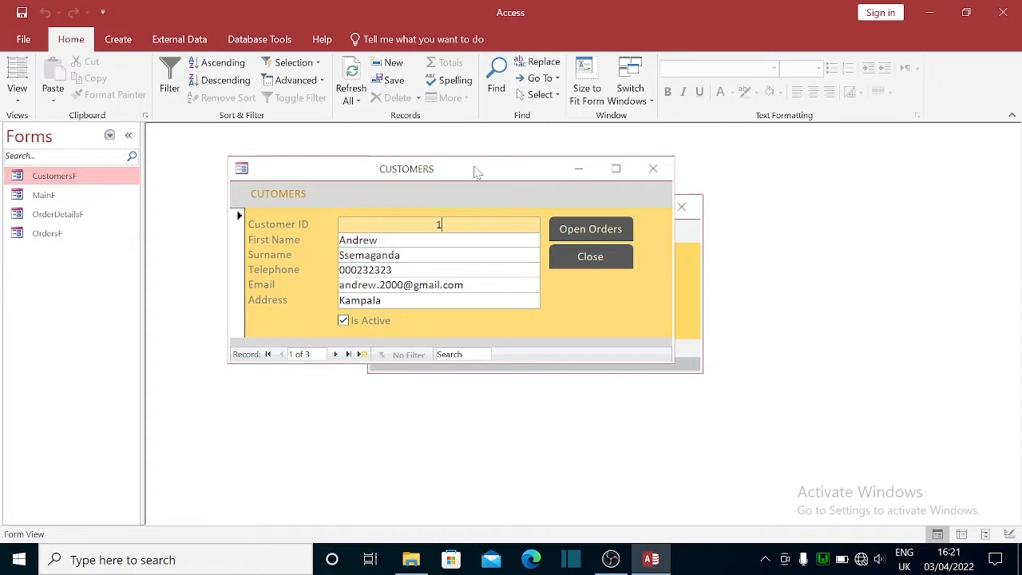
pyautogui.rightClick(477, 171)
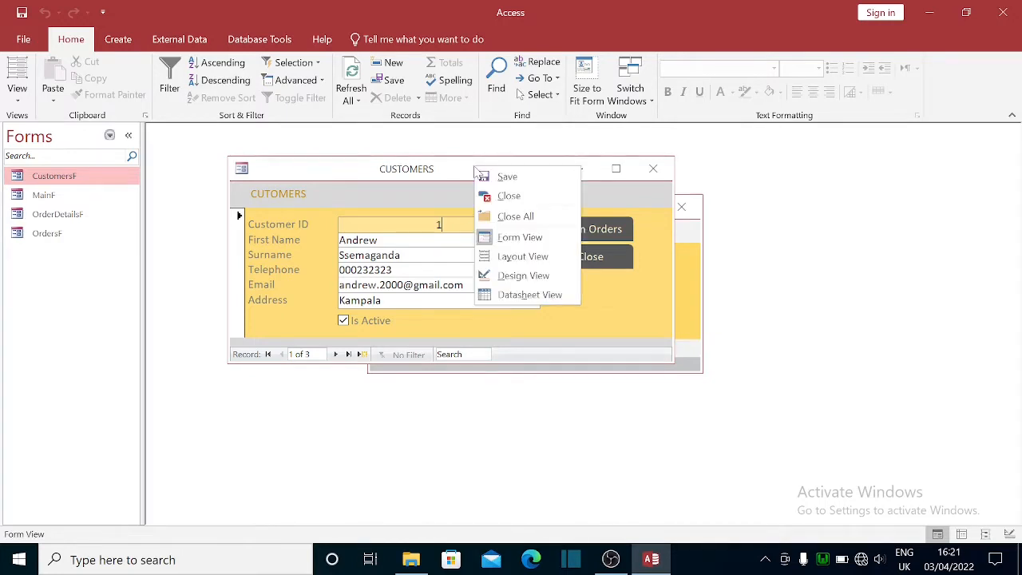
pyautogui.click(524, 284)
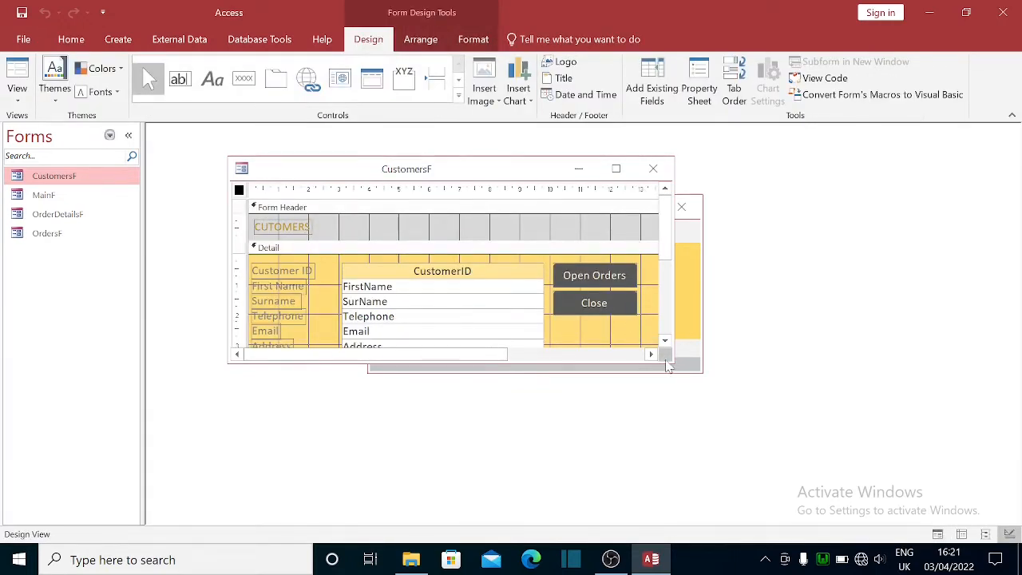
pyautogui.moveTo(666, 366); pyautogui.dragTo(696, 427)
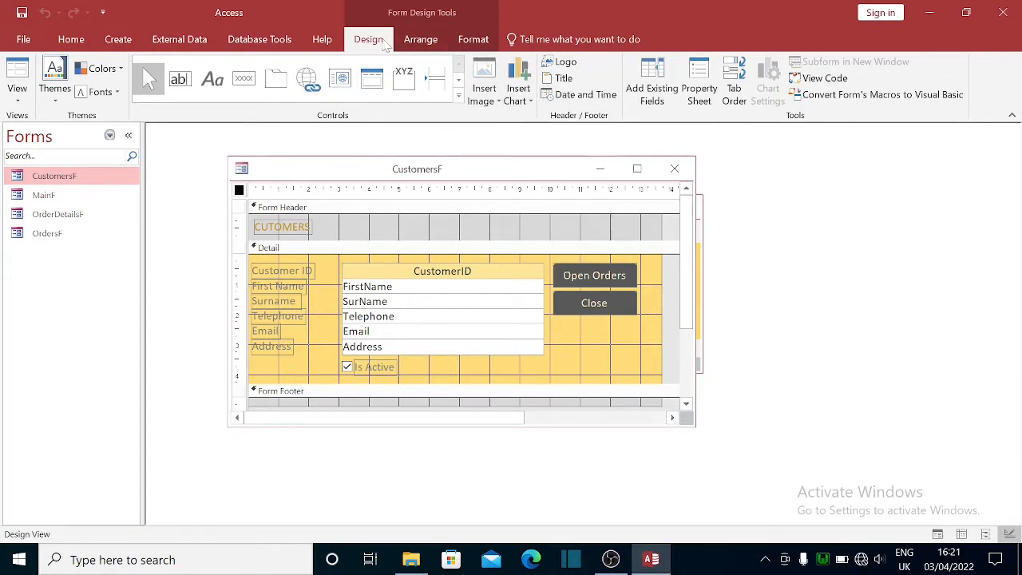
# Step: Move Address directly after CustomerID in the Detail section's tab order, apply it, and close CustomersF with its changes saved
pyautogui.click(735, 84)
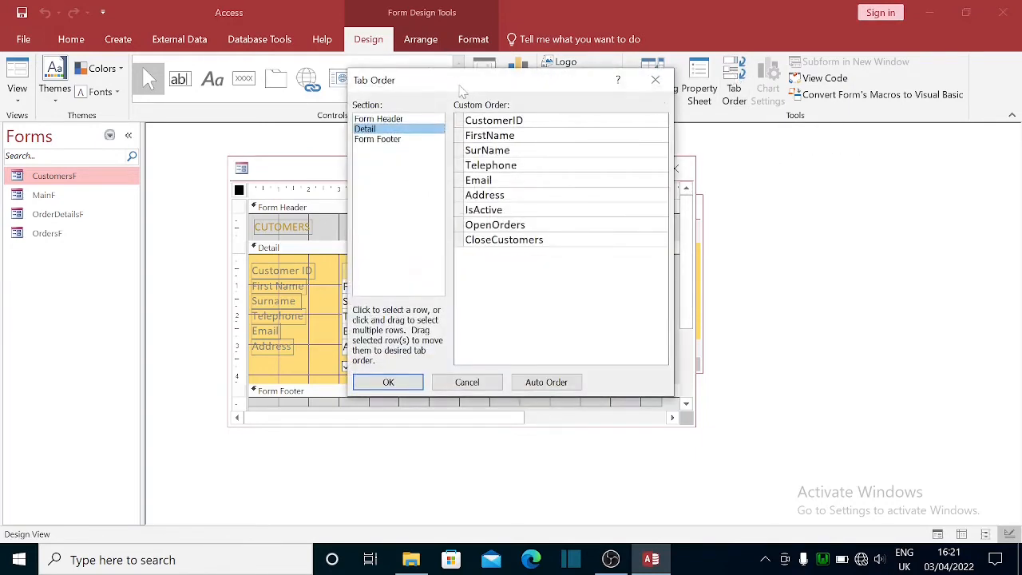
pyautogui.moveTo(457, 81); pyautogui.dragTo(802, 132)
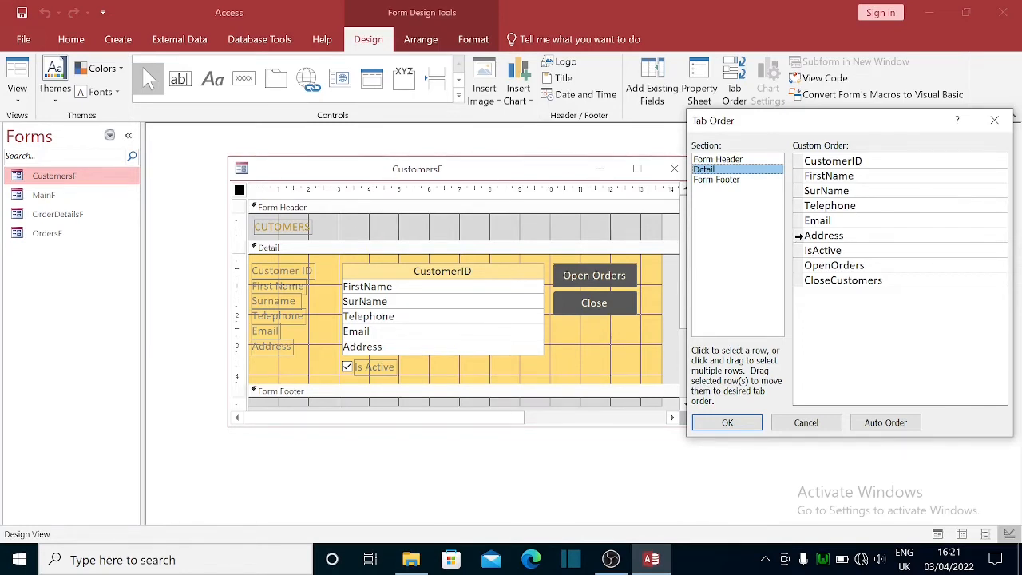
pyautogui.click(798, 236)
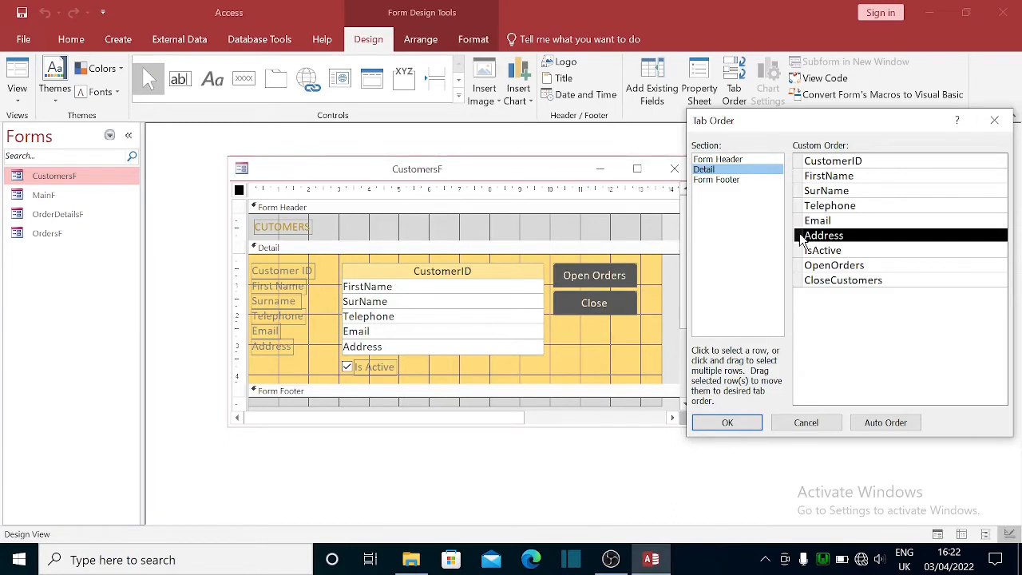
pyautogui.moveTo(800, 239); pyautogui.dragTo(802, 182)
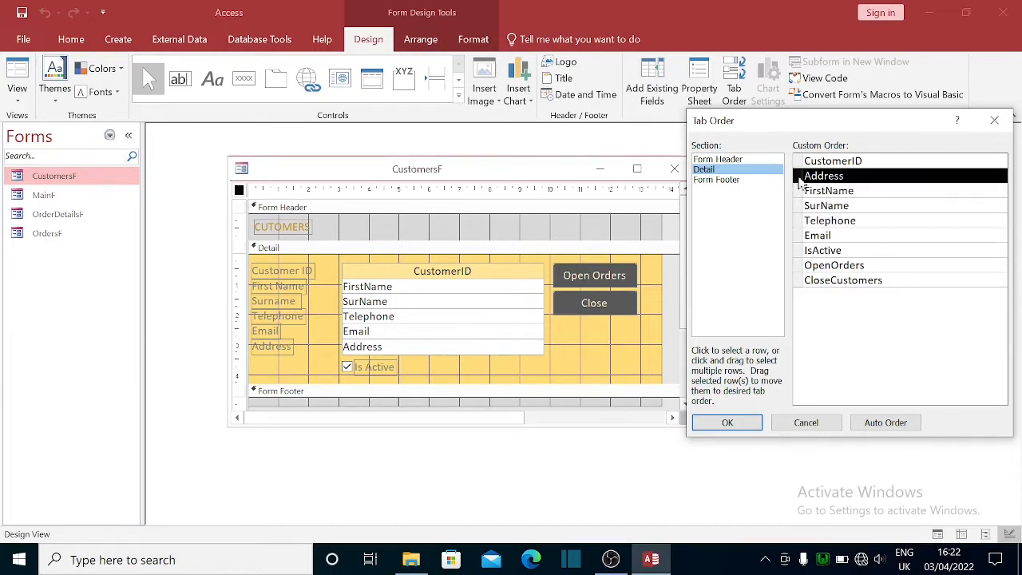
pyautogui.click(727, 422)
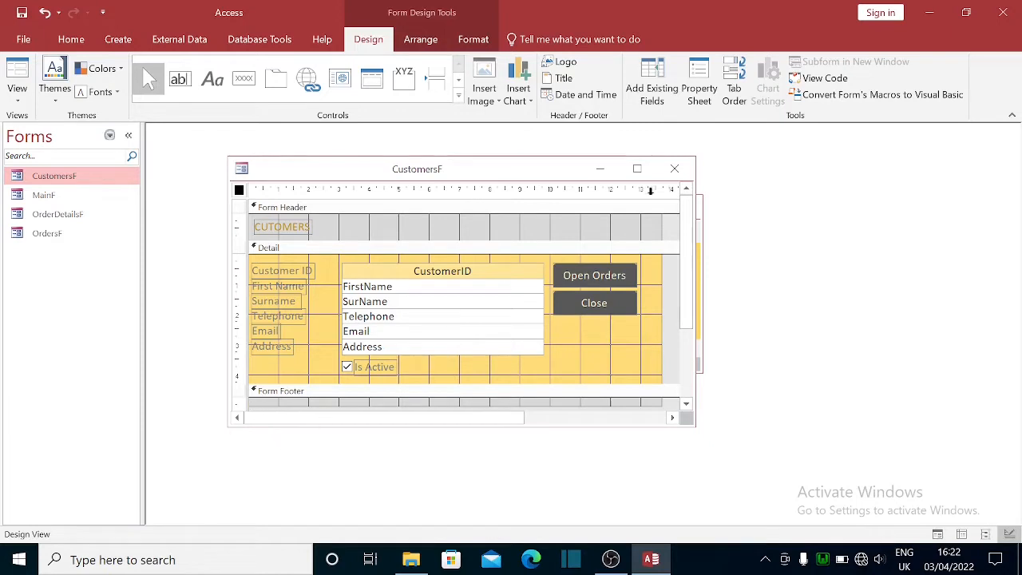
pyautogui.click(689, 170)
pyautogui.click(459, 324)
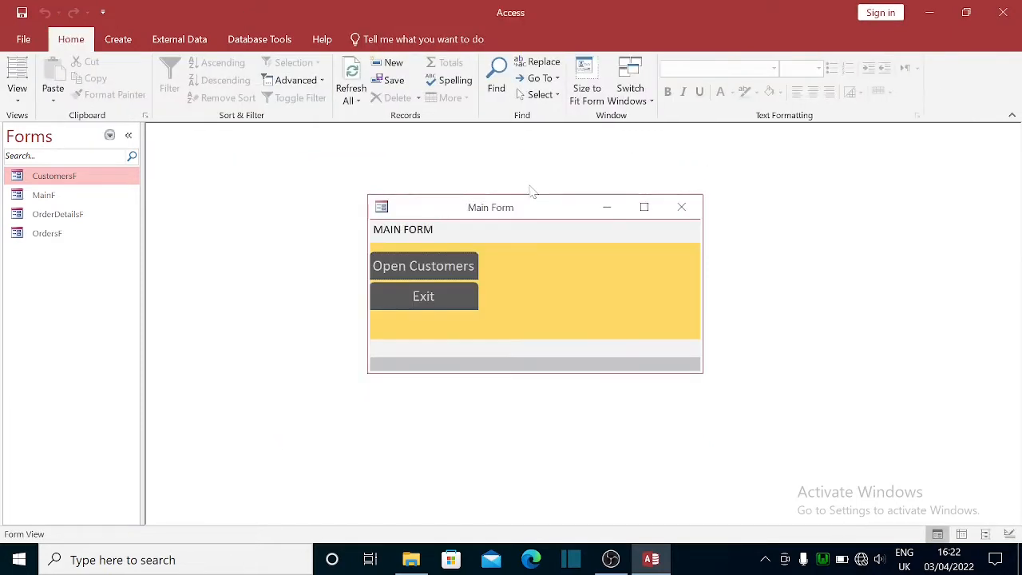
# Step: Reopen the CustomersF form and test which field receives the focus after Customer ID
pyautogui.click(54, 178)
pyautogui.doubleClick(54, 178)
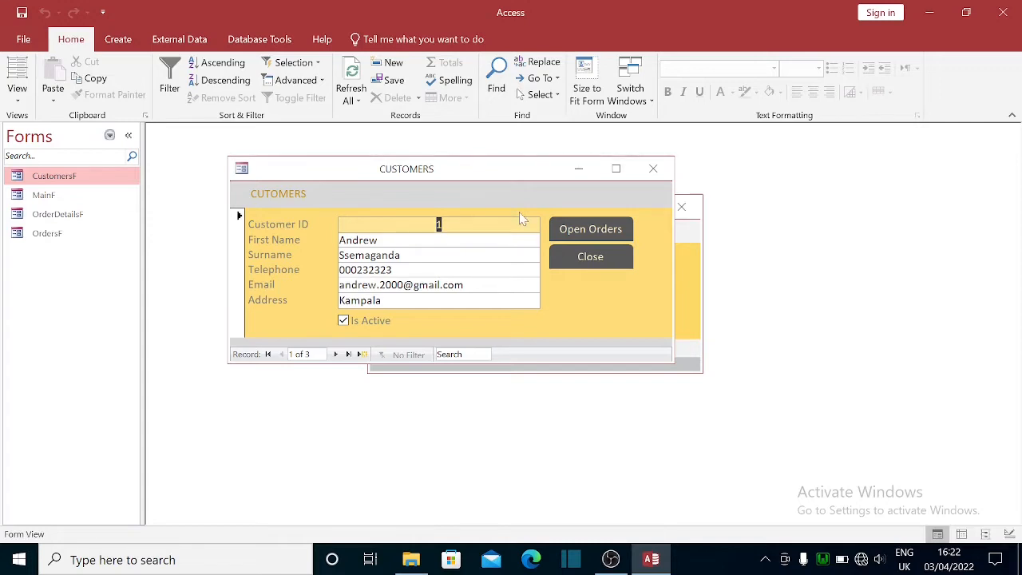
pyautogui.press('Tab')
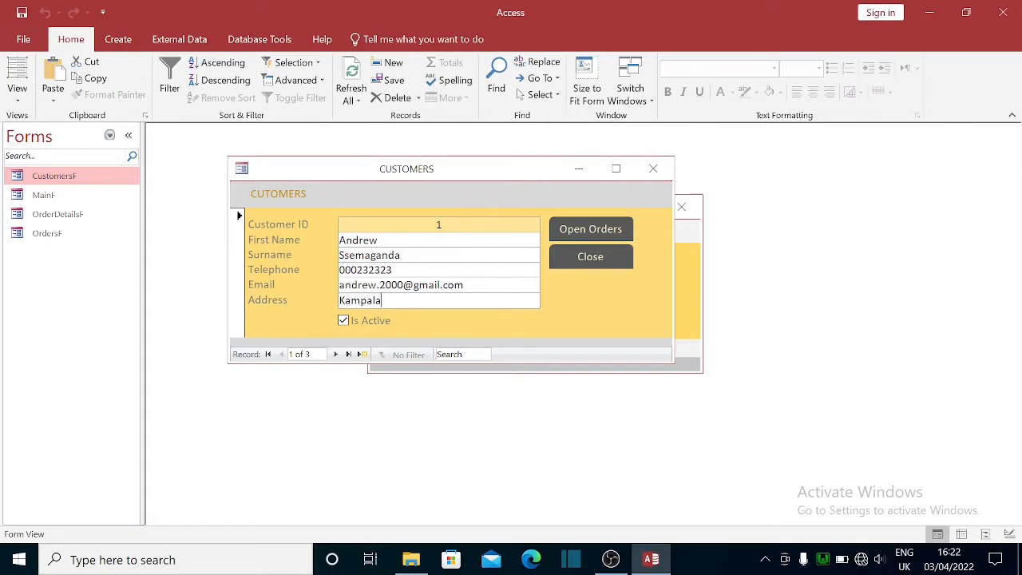
pyautogui.click(383, 300)
# Step: In CustomersF's Design View, try moving Address back between Email and IsActive in the tab order, and close the dialog without applying
pyautogui.rightClick(445, 169)
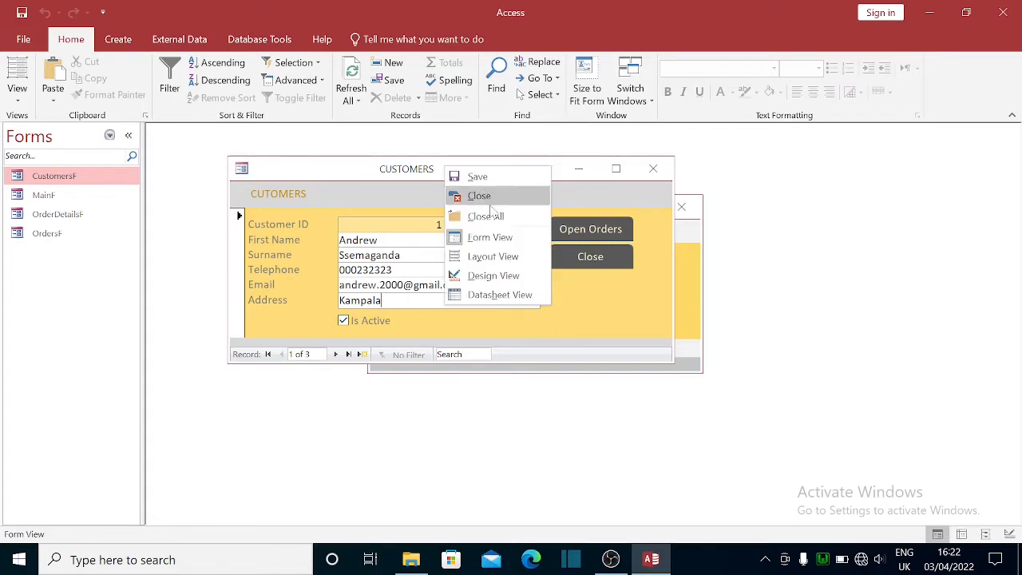
pyautogui.click(495, 276)
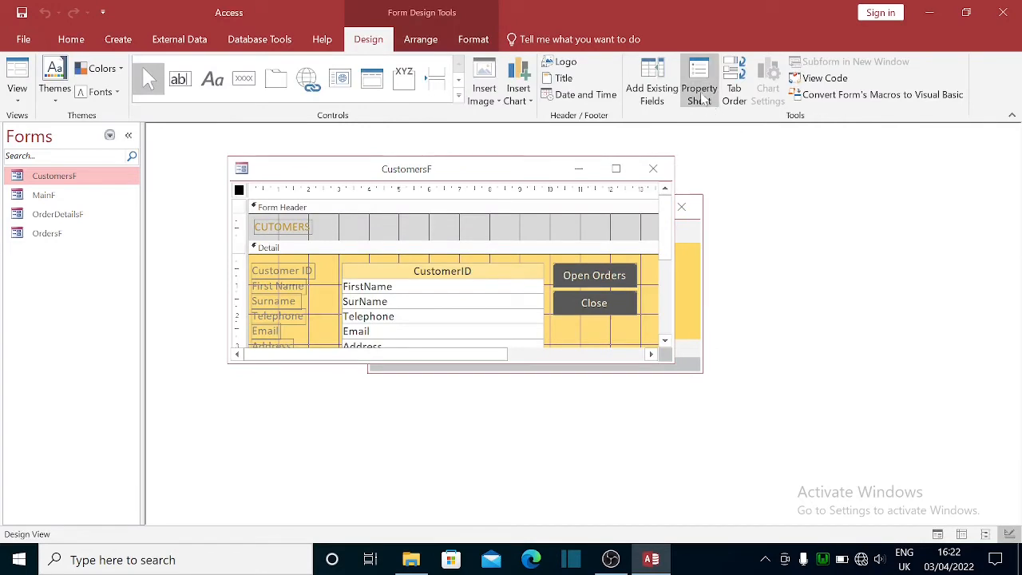
pyautogui.click(735, 83)
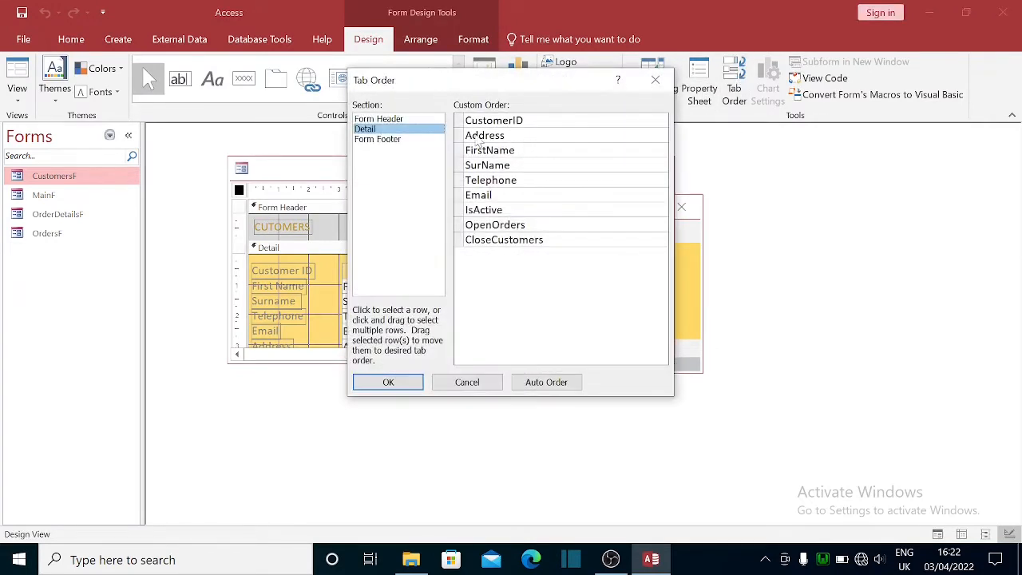
pyautogui.click(458, 135)
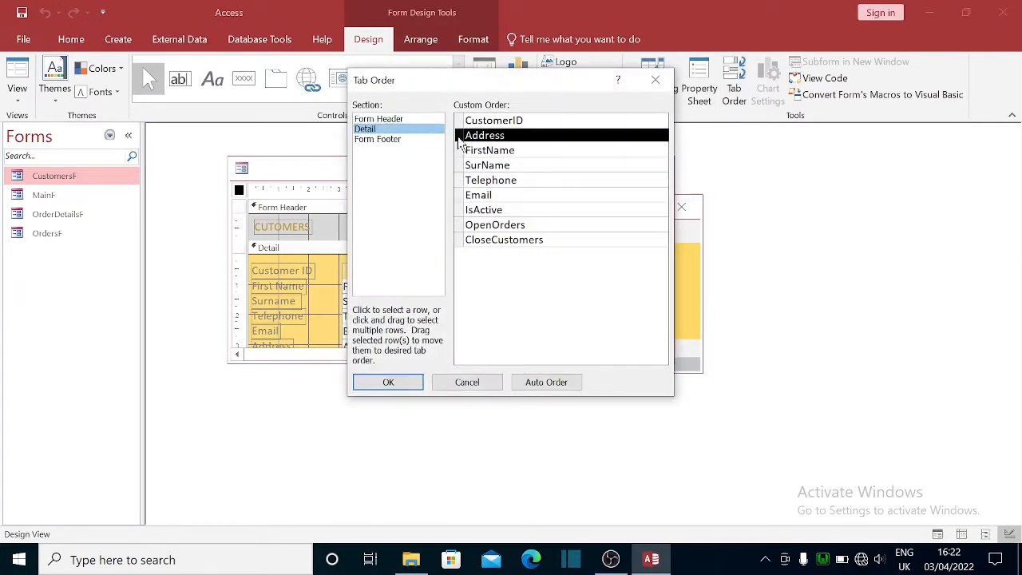
pyautogui.moveTo(460, 142); pyautogui.dragTo(458, 209)
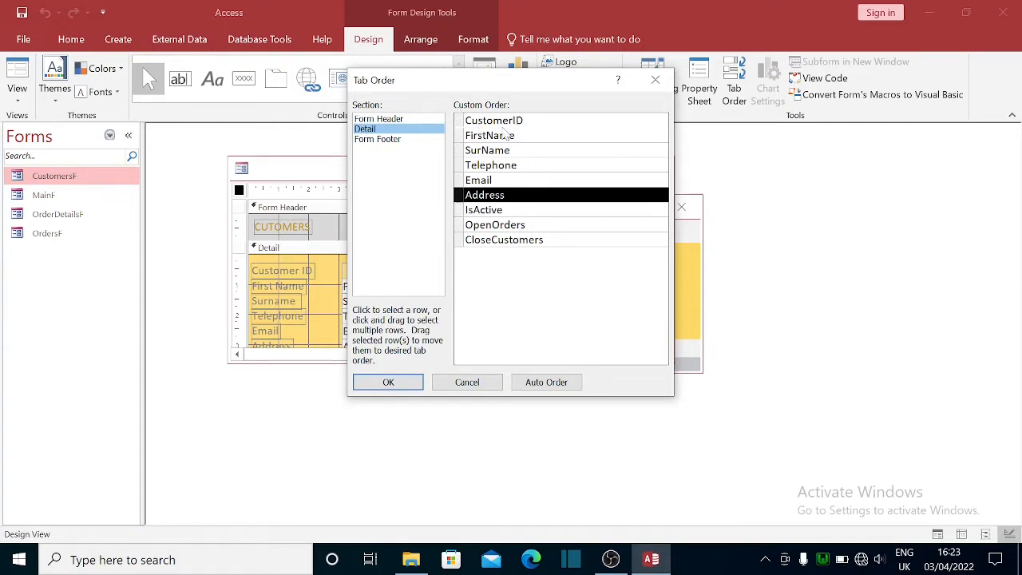
pyautogui.click(654, 82)
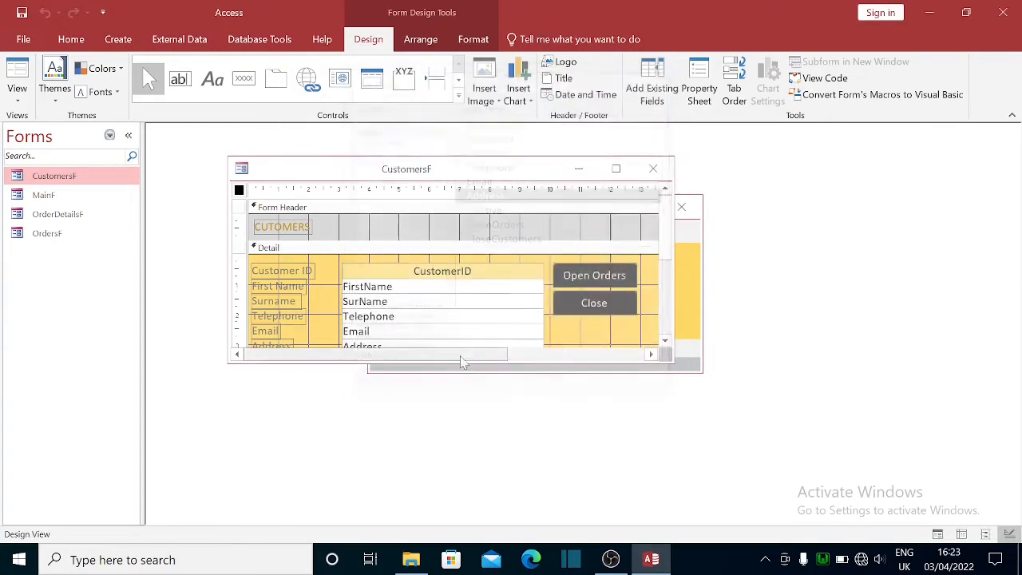
# Step: Close CustomersF's design, reopen the form, and test how the focus moves between its fields
pyautogui.click(652, 169)
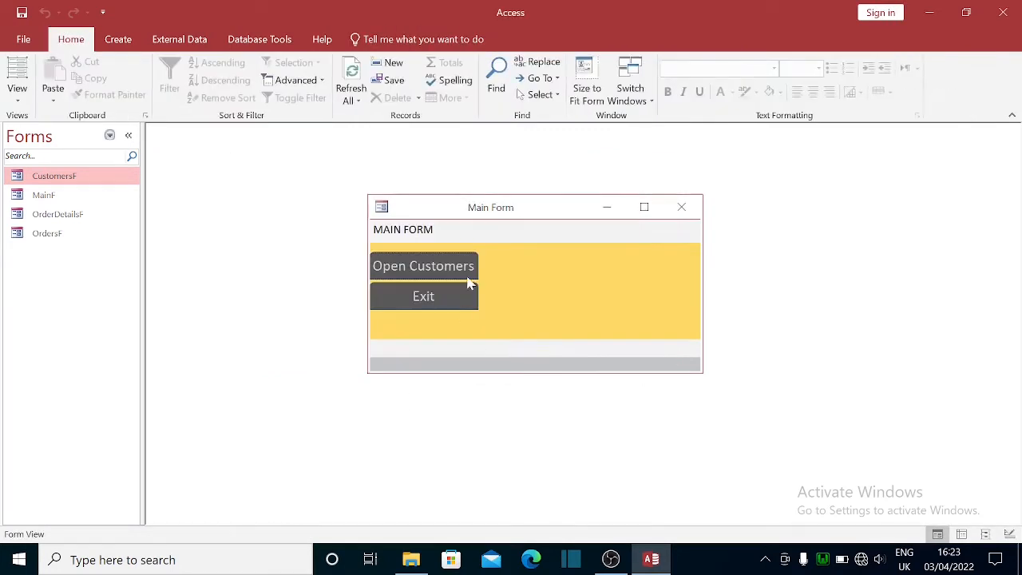
pyautogui.doubleClick(68, 177)
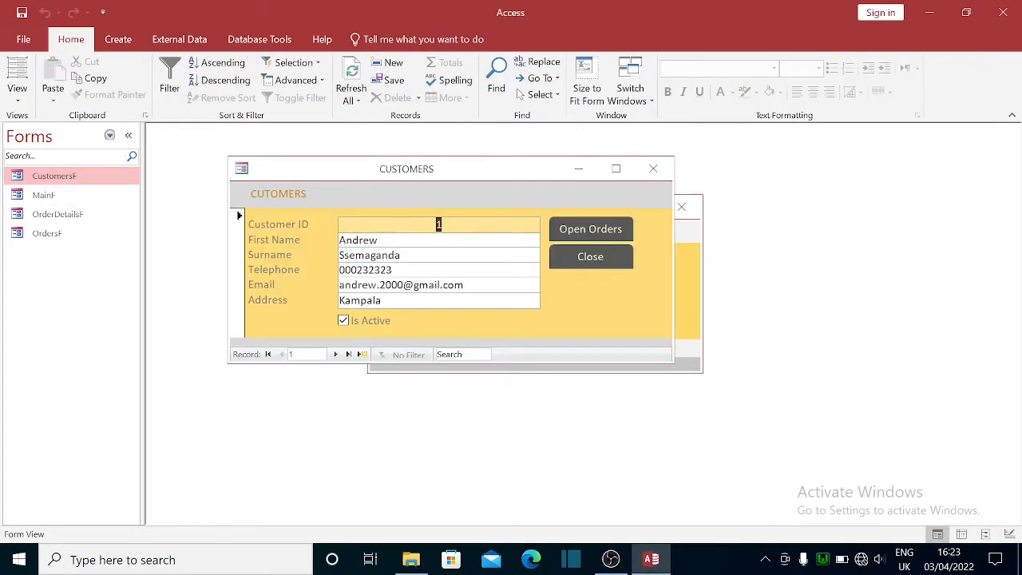
pyautogui.doubleClick(439, 253)
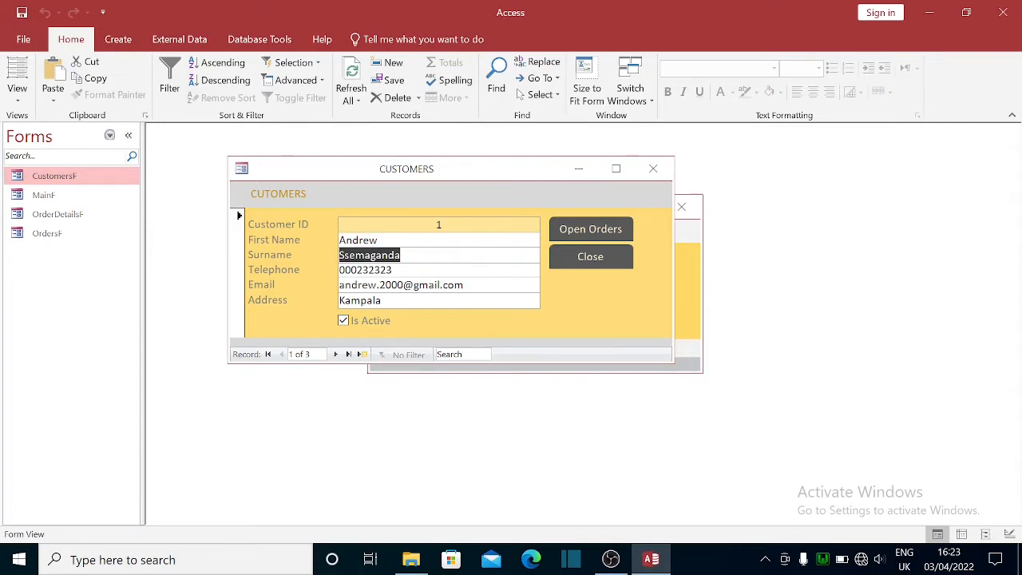
pyautogui.click(439, 225)
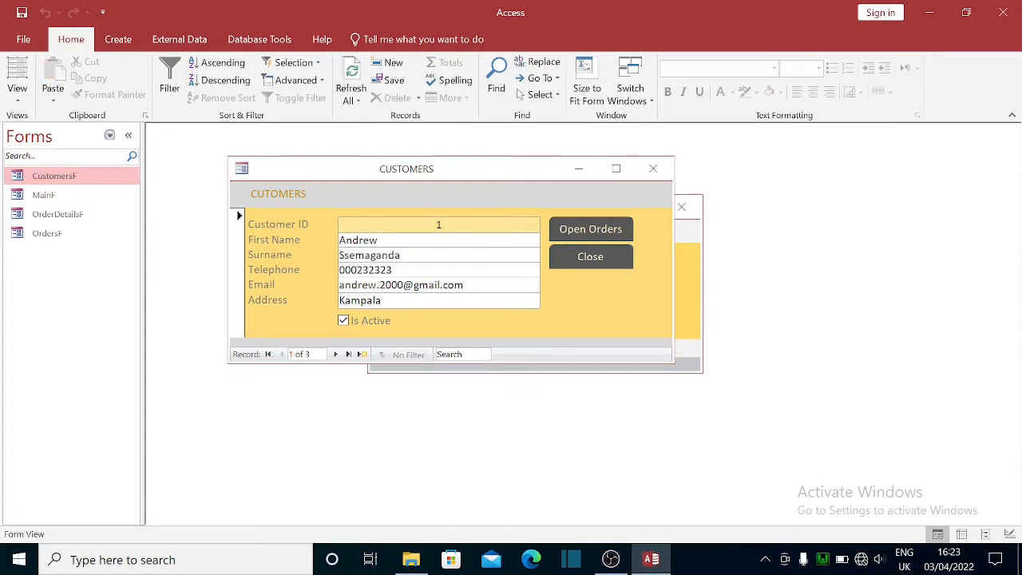
pyautogui.doubleClick(360, 300)
pyautogui.doubleClick(358, 240)
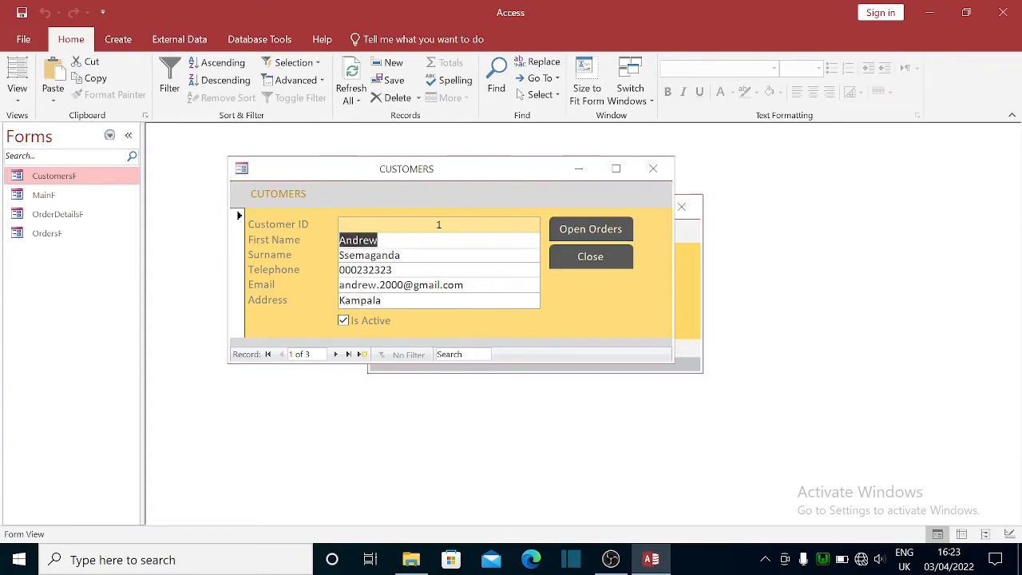
pyautogui.press('Tab')
pyautogui.press('Tab')
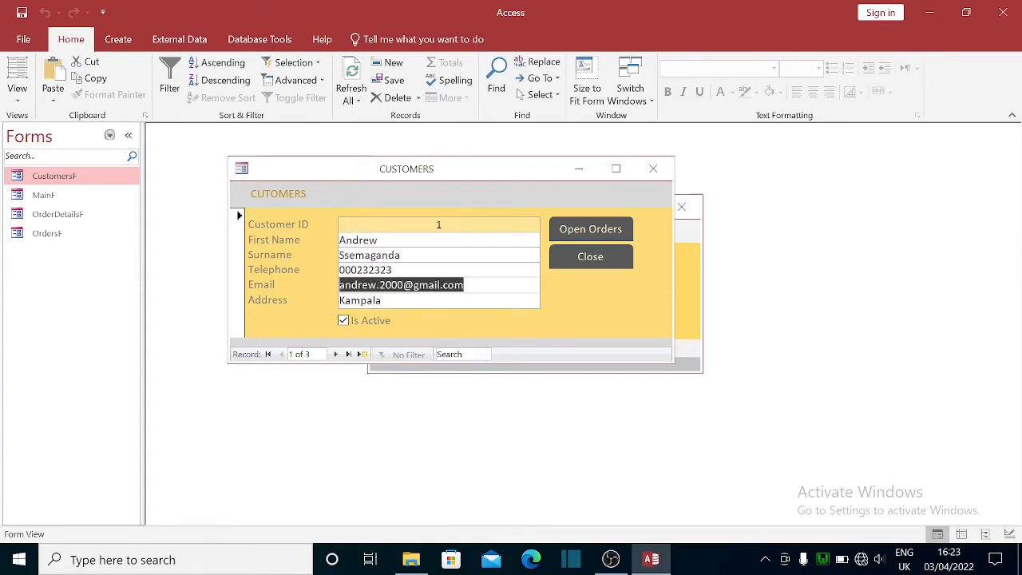
pyautogui.press('Tab')
# Step: In CustomersF's Design View, move Address between Email and IsActive in the Detail tab order, apply it, and close the form with changes saved
pyautogui.rightClick(466, 177)
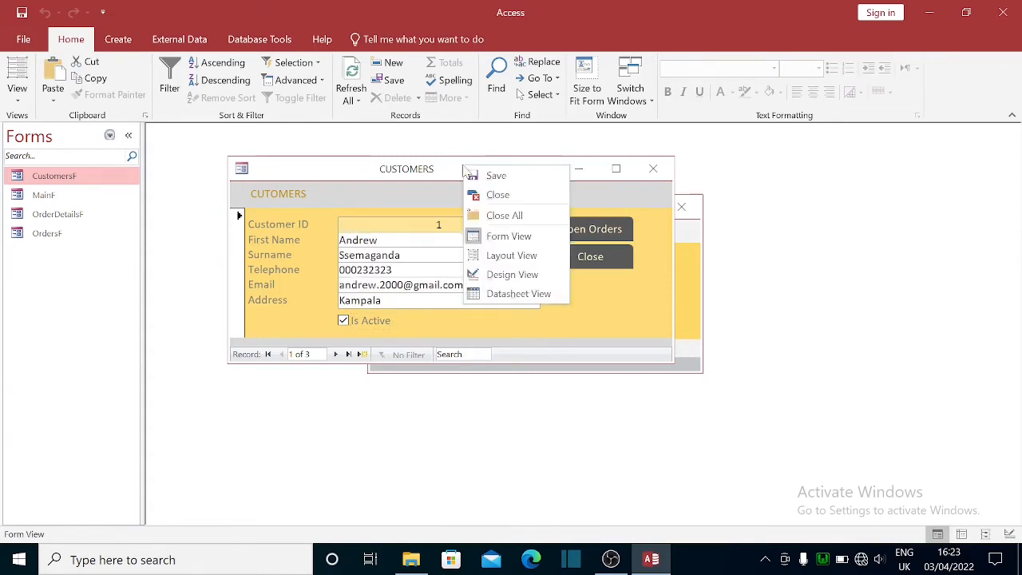
pyautogui.click(503, 271)
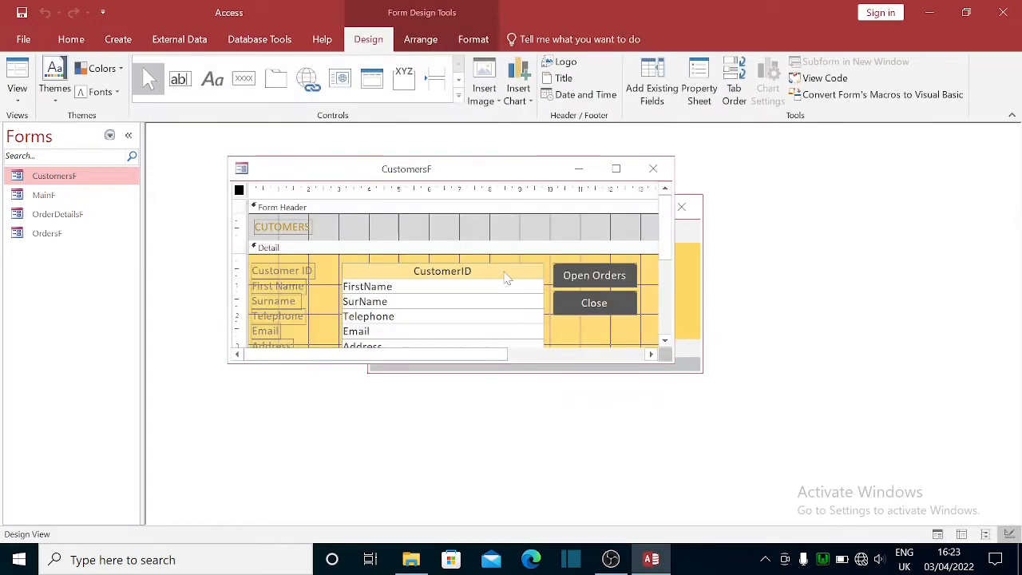
pyautogui.click(734, 84)
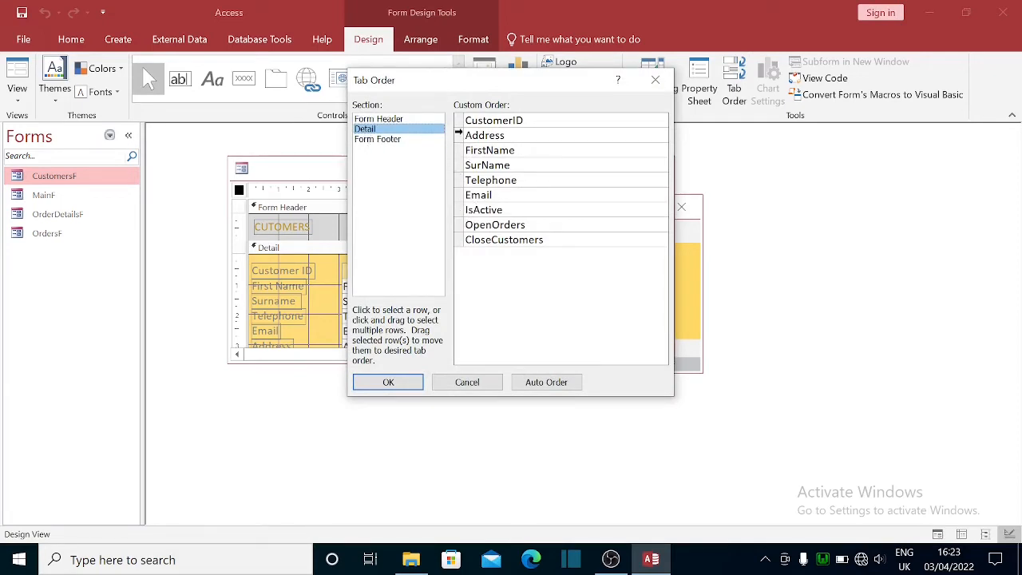
pyautogui.click(459, 134)
pyautogui.moveTo(461, 137); pyautogui.dragTo(468, 211)
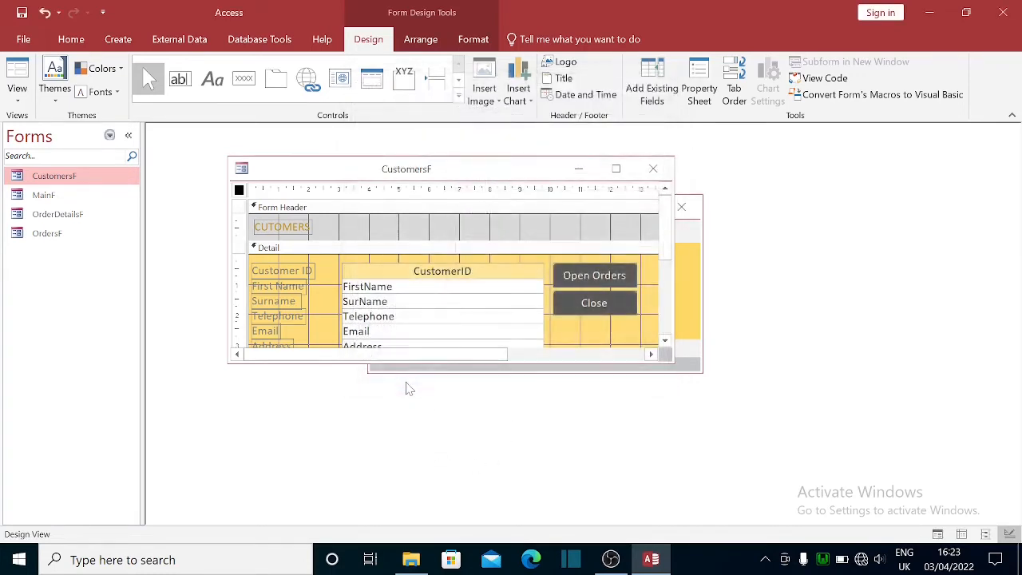
pyautogui.click(399, 386)
pyautogui.click(653, 169)
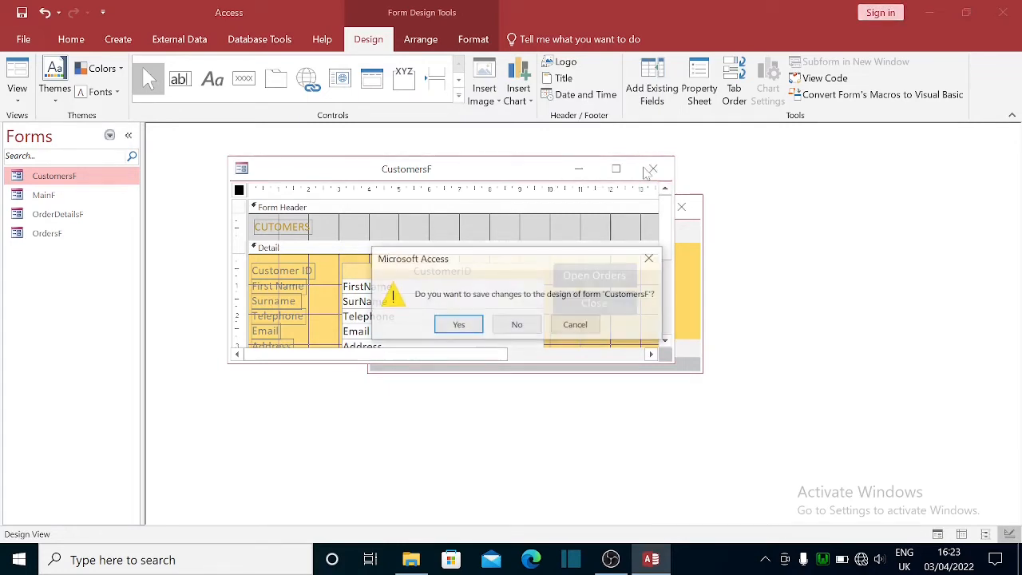
pyautogui.click(458, 325)
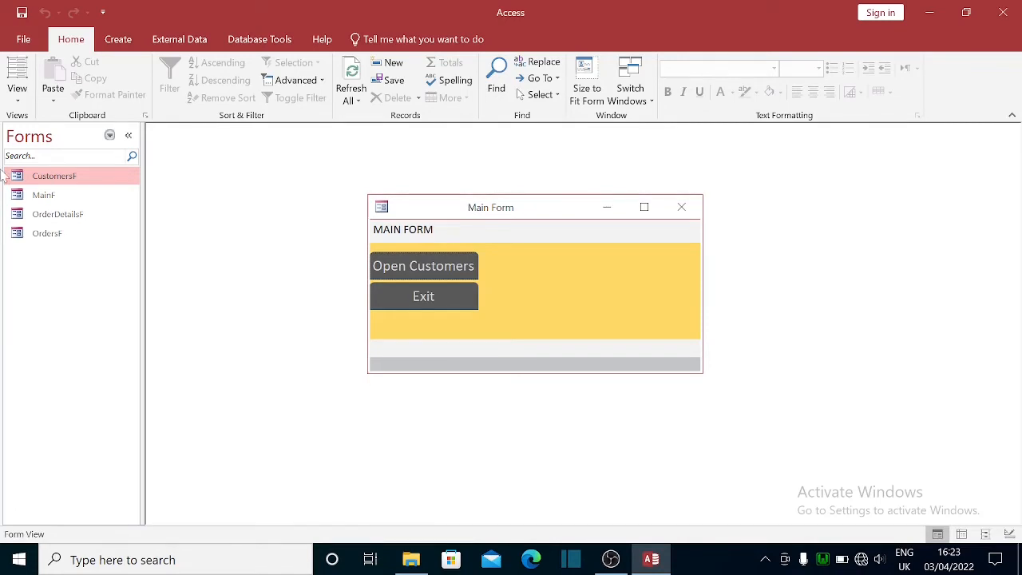
# Step: Reopen CustomersF and step the focus field by field from Customer ID to Address to check the tab order
pyautogui.doubleClick(49, 179)
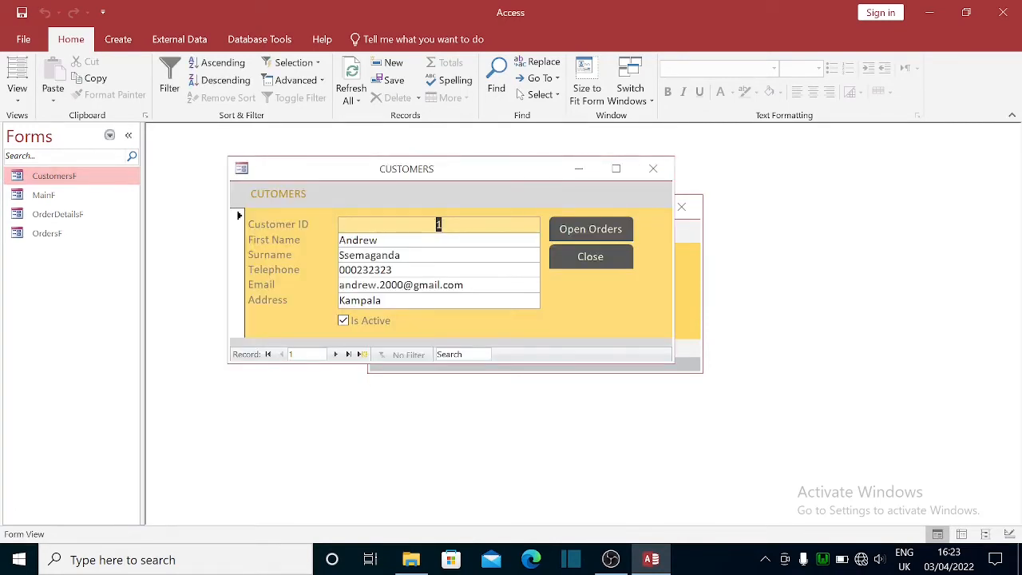
pyautogui.click(380, 240)
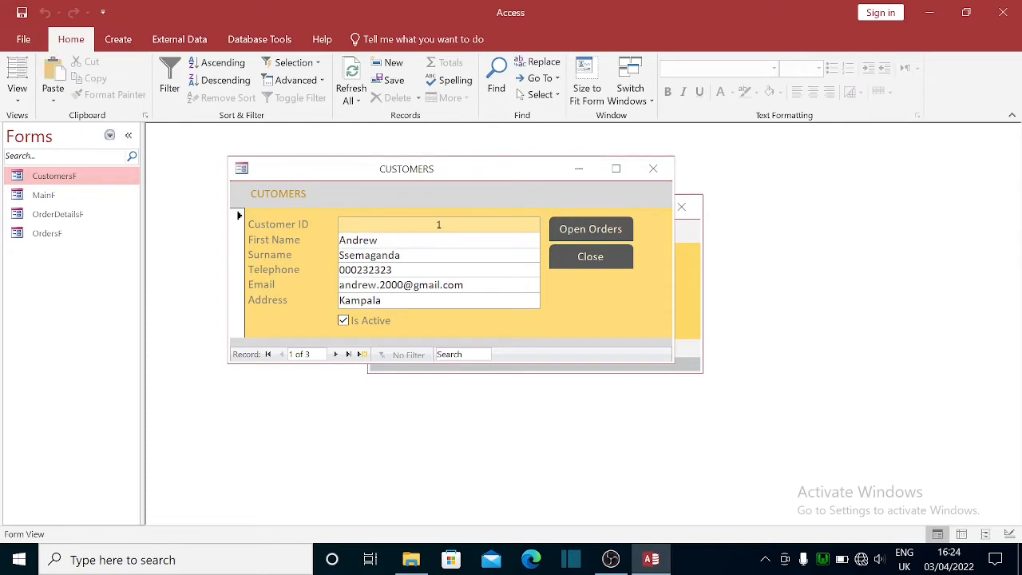
pyautogui.click(383, 301)
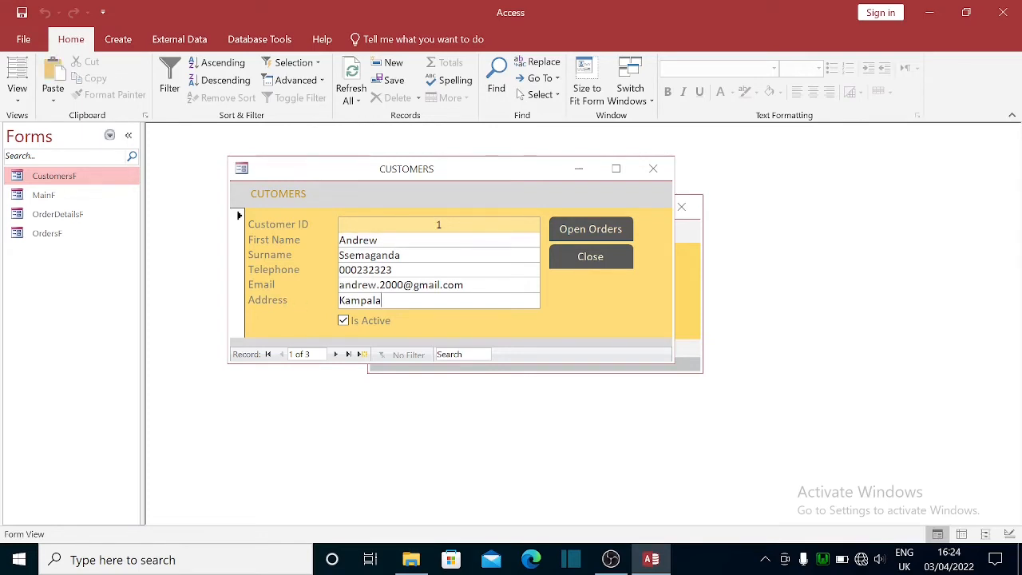
pyautogui.click(440, 225)
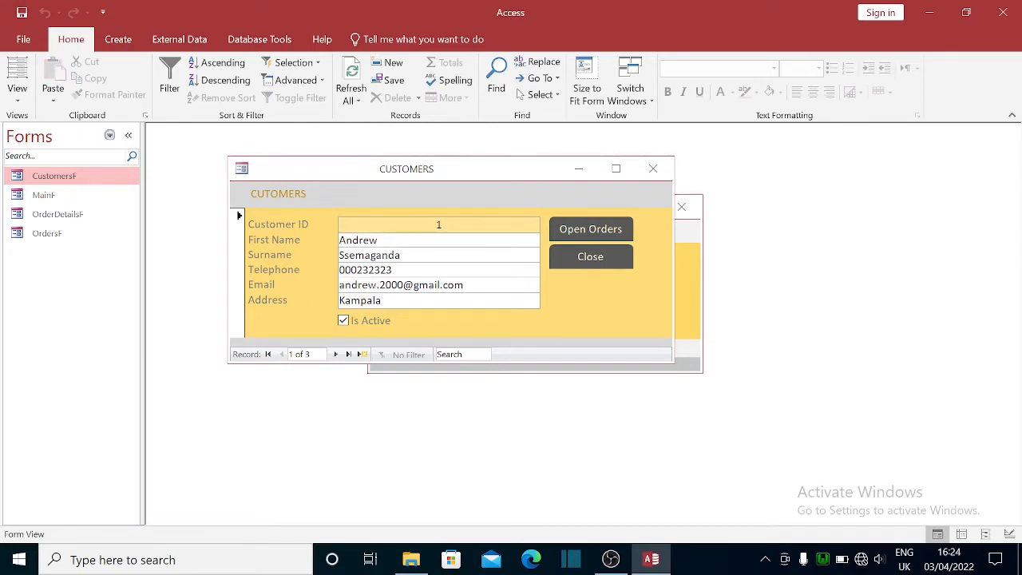
pyautogui.press('Tab')
pyautogui.press('Tab')
pyautogui.press('Tab')
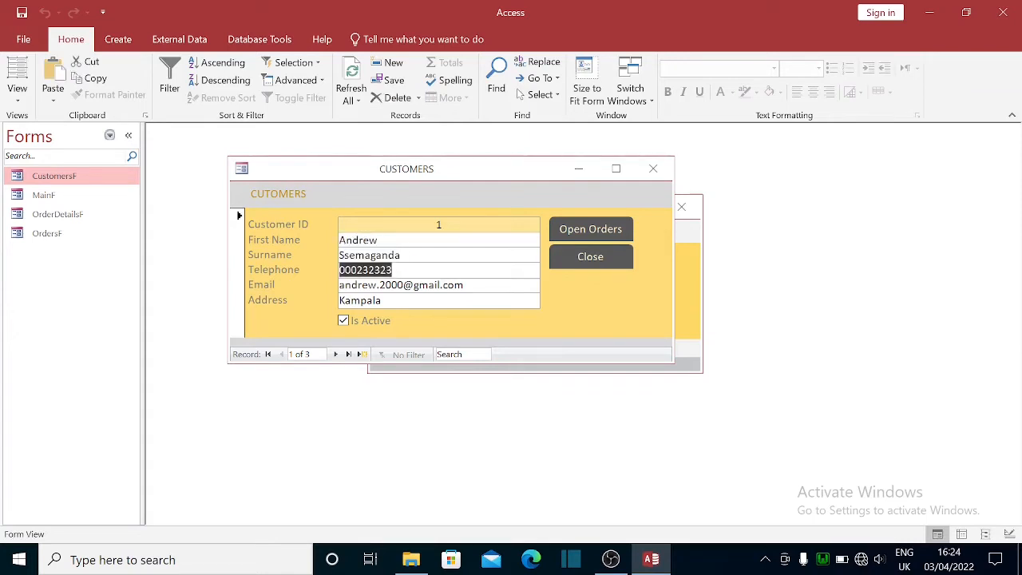
pyautogui.press('Tab')
pyautogui.press('Tab')
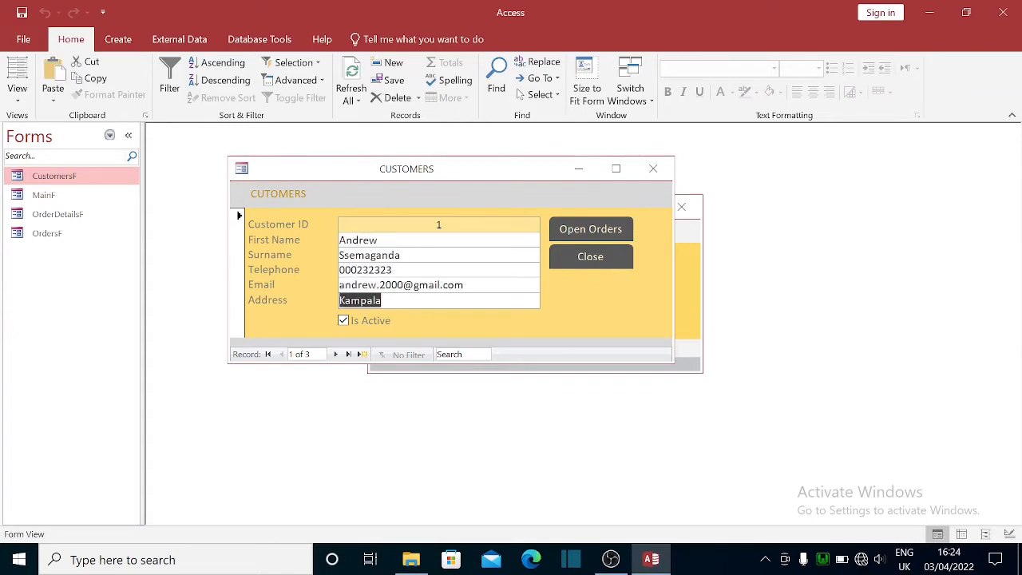
# Step: Review the Detail section's tab order in CustomersF's Design View, cancel the dialog, and close the form
pyautogui.rightClick(473, 171)
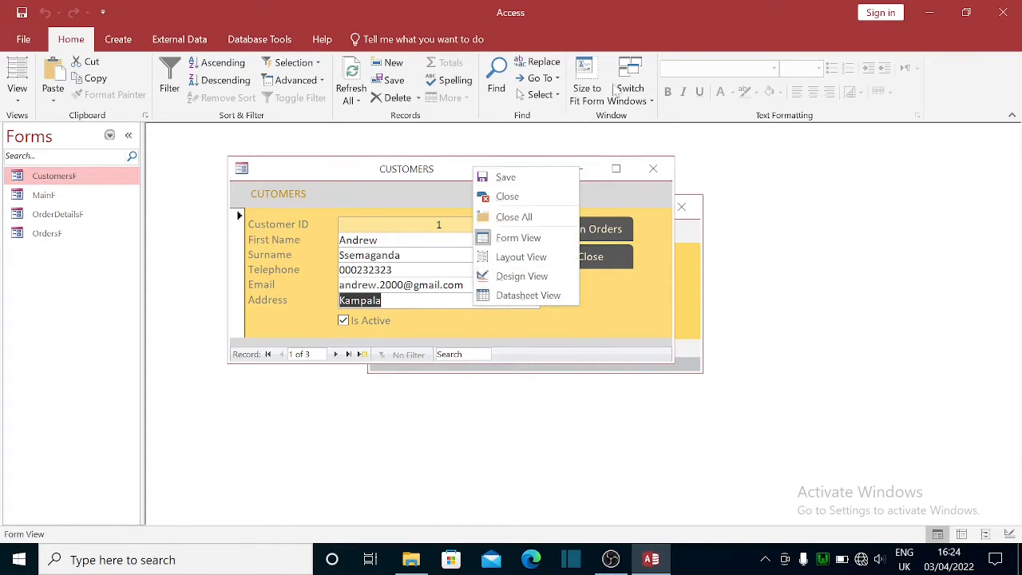
pyautogui.click(513, 276)
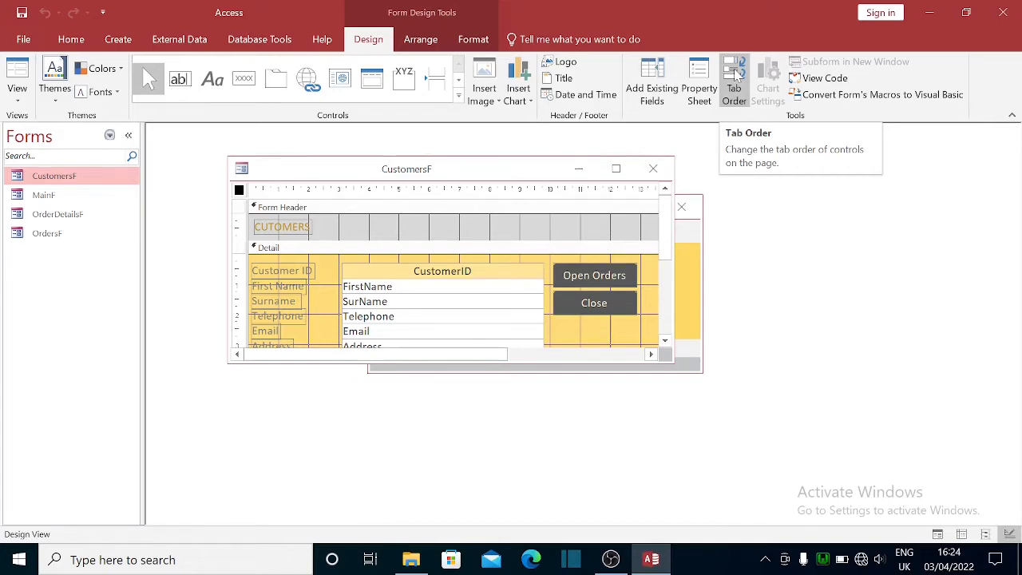
pyautogui.click(736, 74)
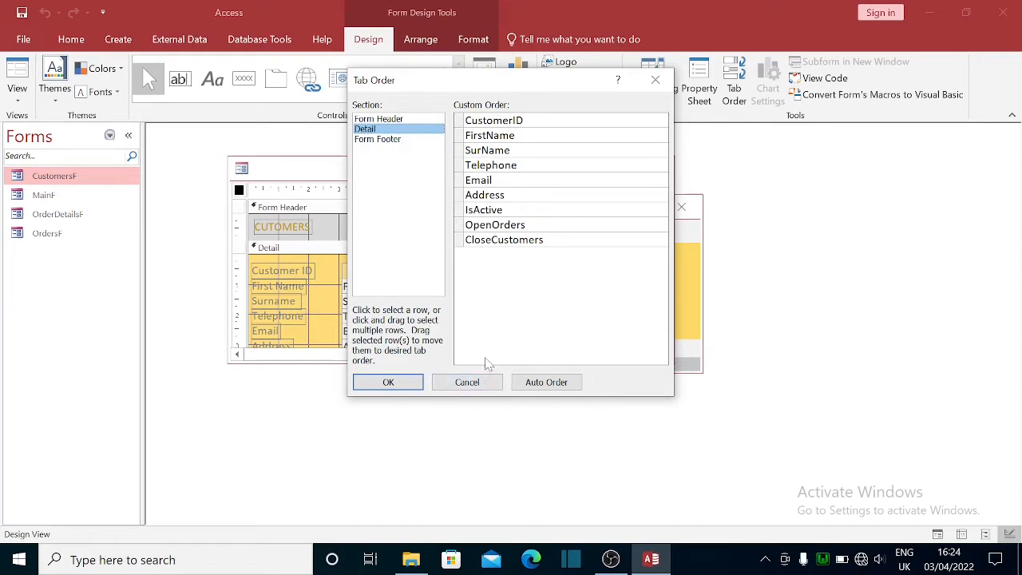
pyautogui.click(469, 384)
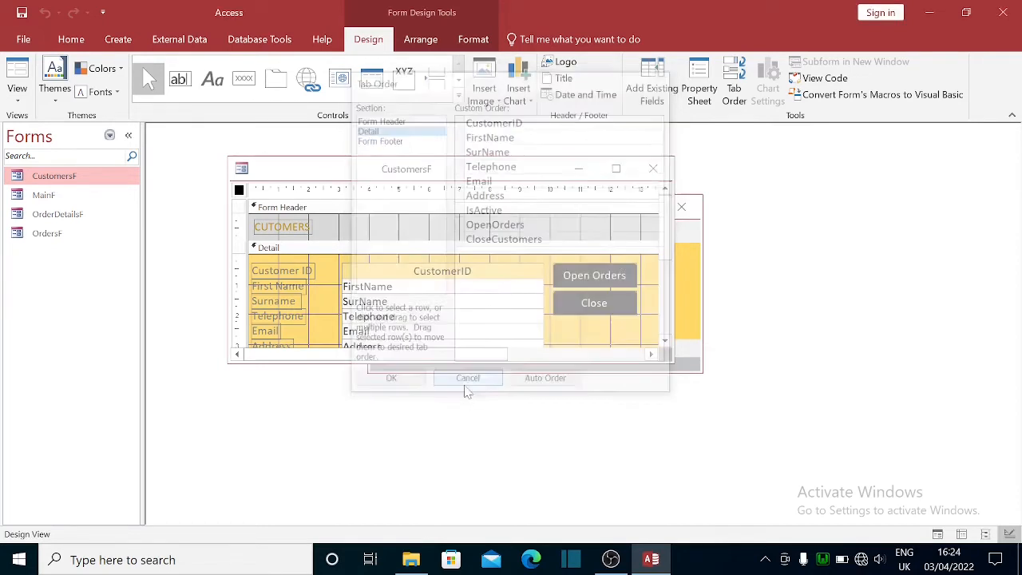
pyautogui.click(653, 171)
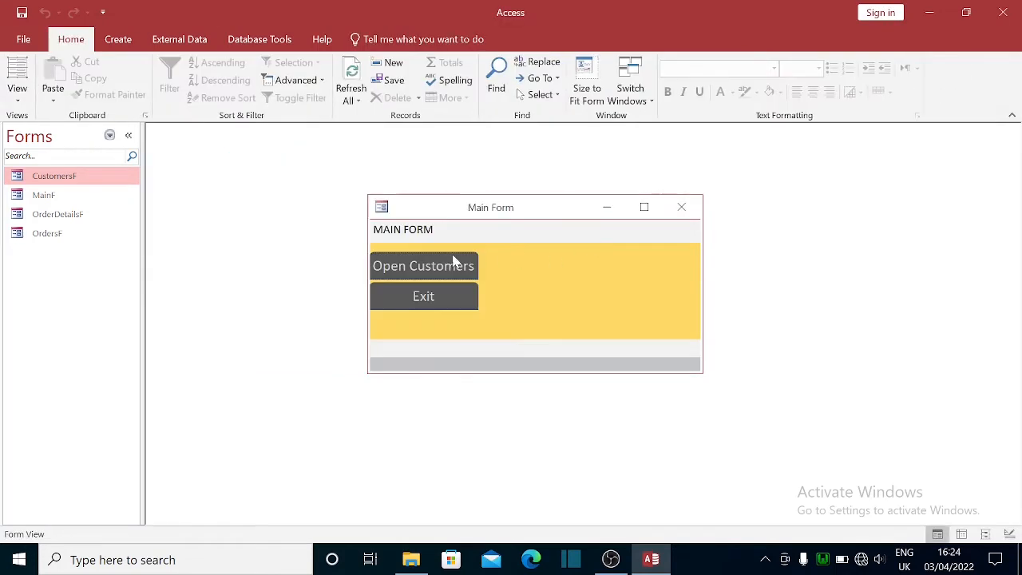
# Step: Reopen CustomersF and check the focus in the First Name and Surname fields
pyautogui.doubleClick(71, 176)
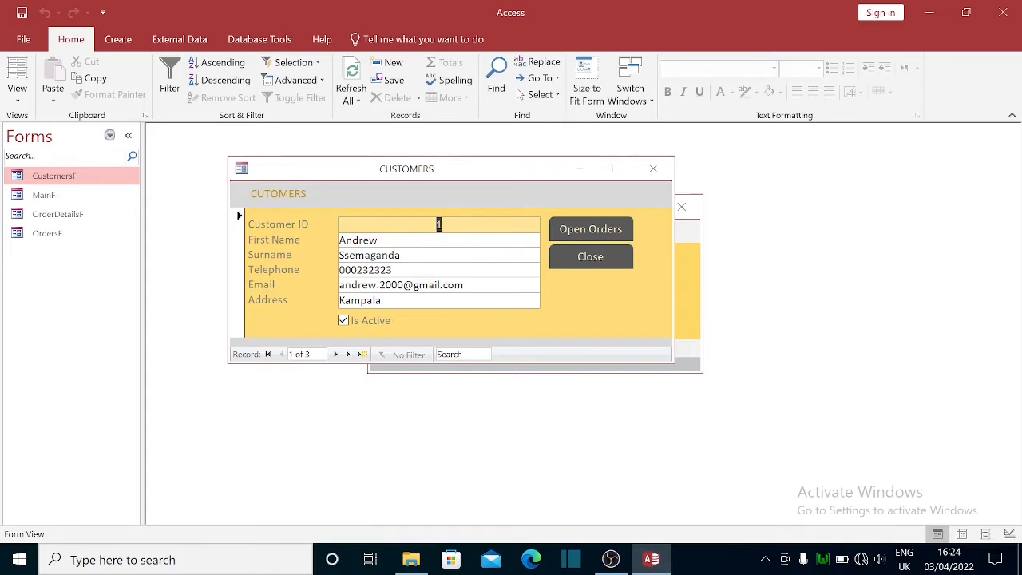
pyautogui.click(400, 241)
pyautogui.click(404, 256)
pyautogui.press('Tab')
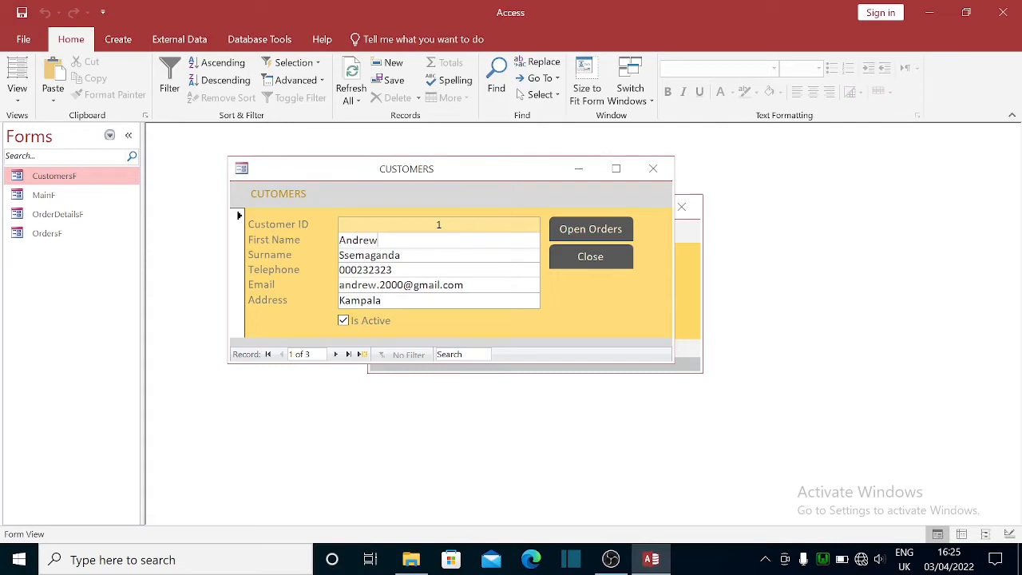
# Step: In CustomersF's Design View, enlarge the window to show the whole Detail section and open the FirstName text box's properties
pyautogui.rightClick(408, 177)
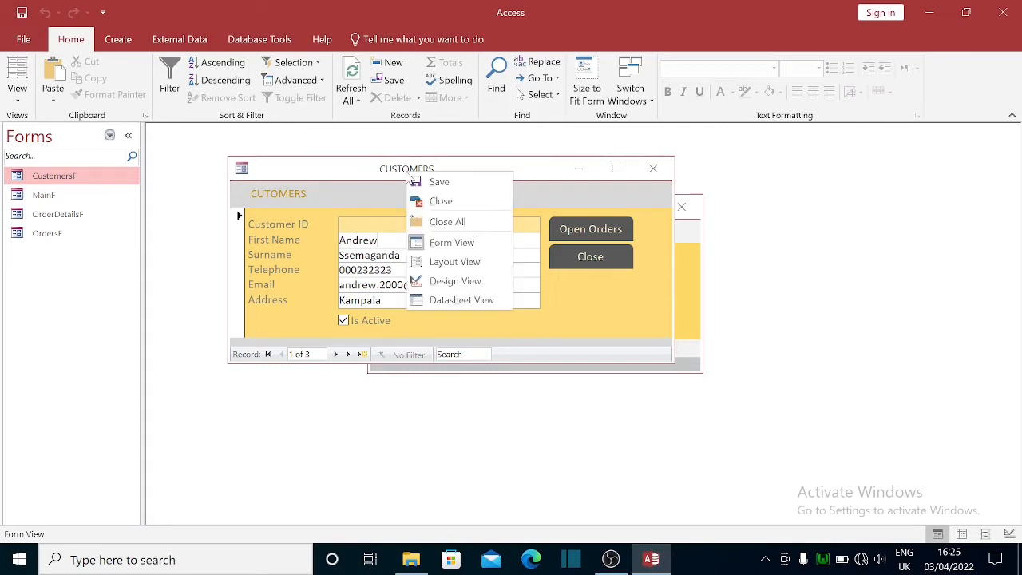
pyautogui.click(442, 279)
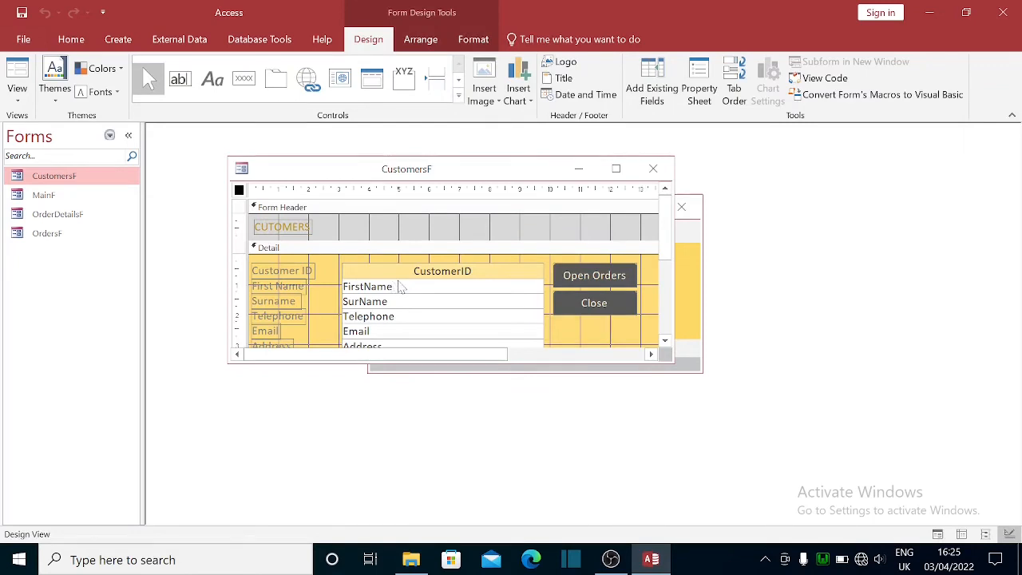
pyautogui.moveTo(487, 372); pyautogui.dragTo(493, 447)
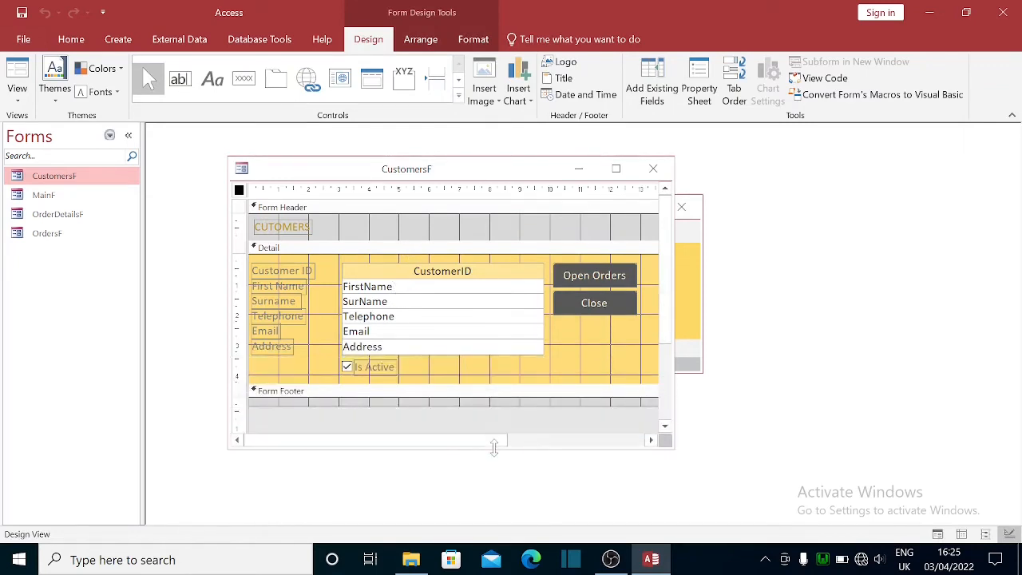
pyautogui.click(403, 290)
pyautogui.rightClick(403, 294)
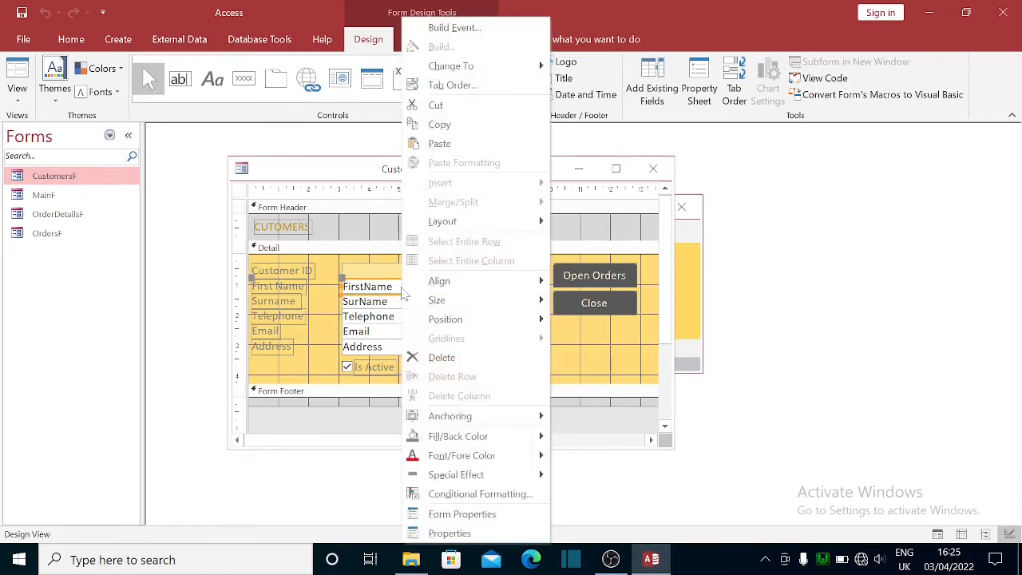
pyautogui.click(449, 534)
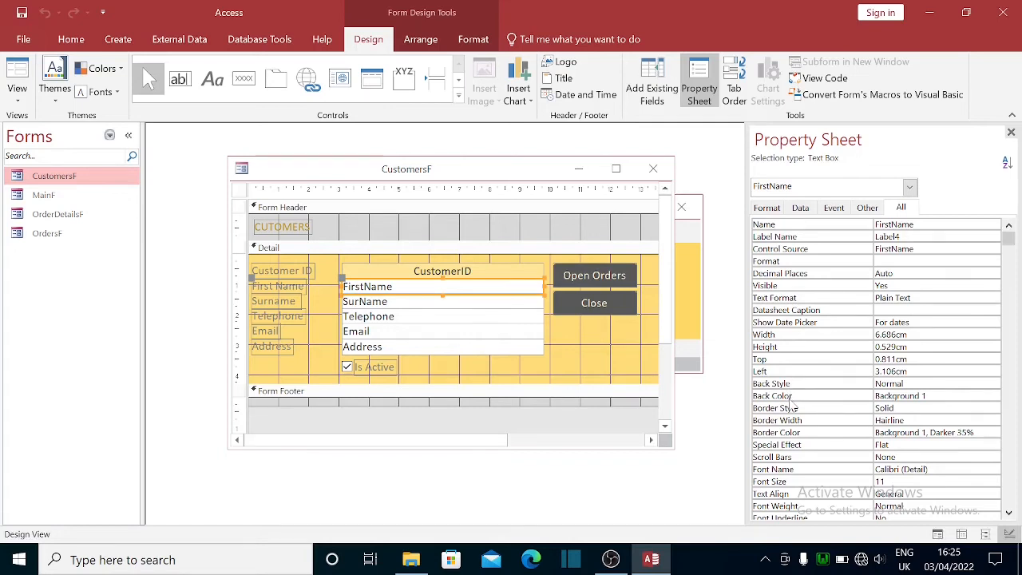
# Step: Look through the format properties of the FirstName text box, from Format down to Keyboard Language
pyautogui.click(766, 208)
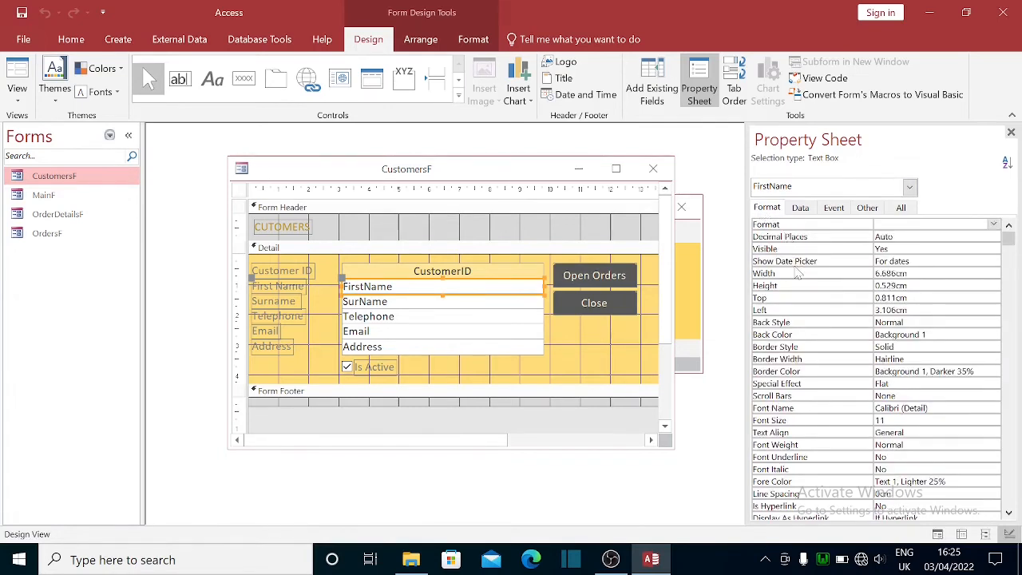
pyautogui.scroll(-1, 810, 317)
pyautogui.scroll(-6, 810, 317)
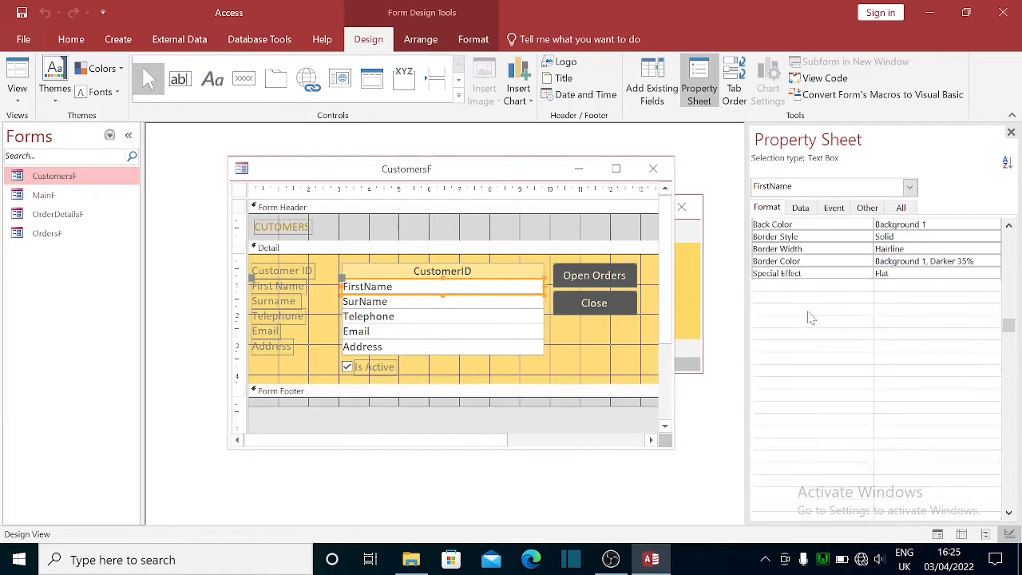
pyautogui.scroll(-2, 810, 318)
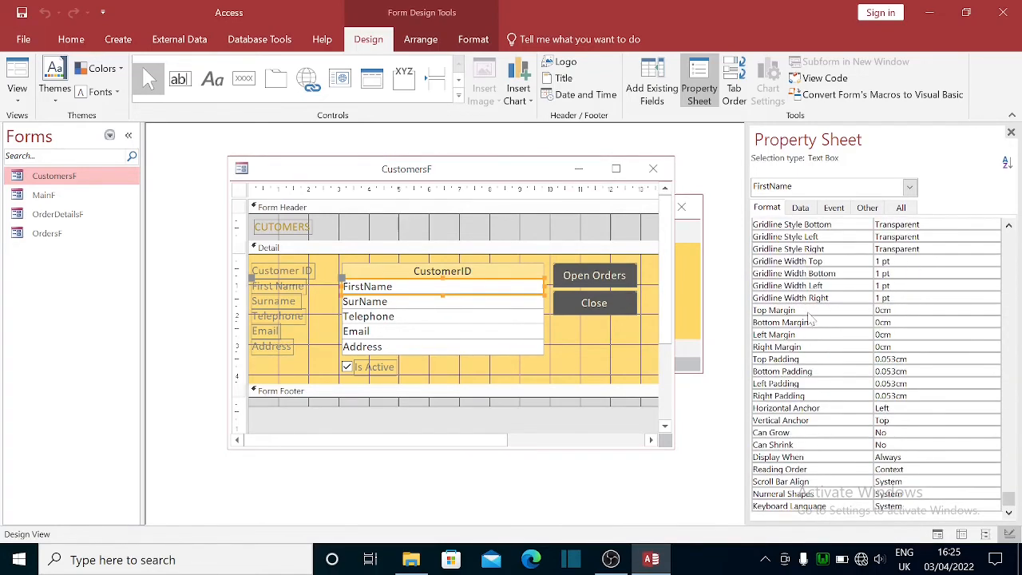
pyautogui.scroll(9, 830, 435)
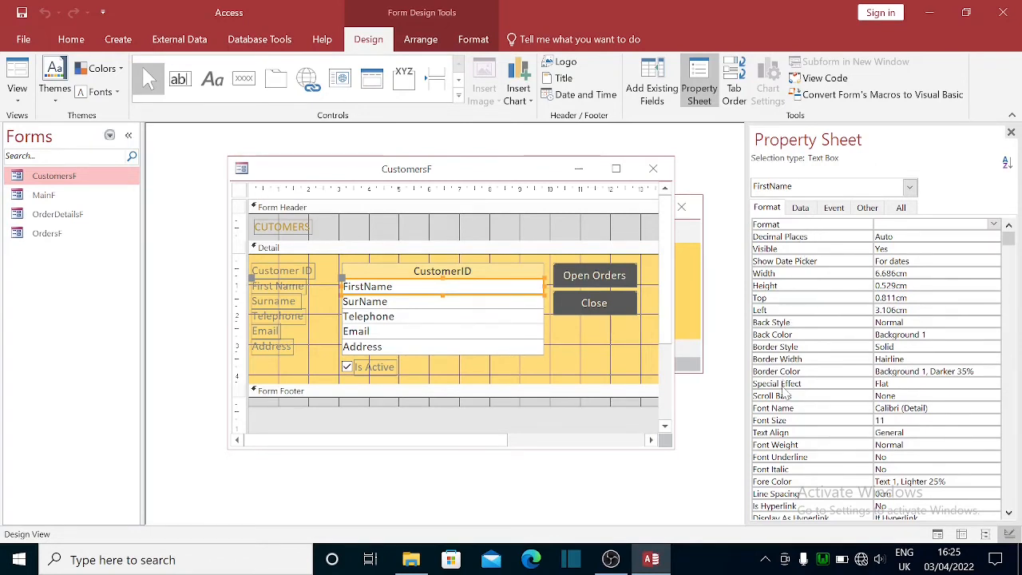
pyautogui.scroll(-1, 790, 447)
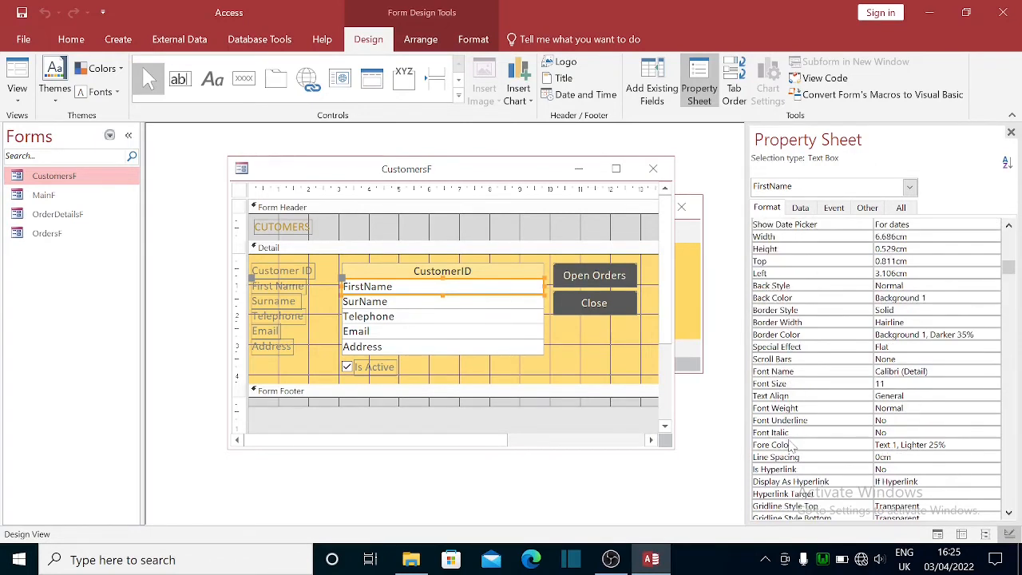
pyautogui.scroll(-1, 790, 447)
pyautogui.scroll(-4, 790, 447)
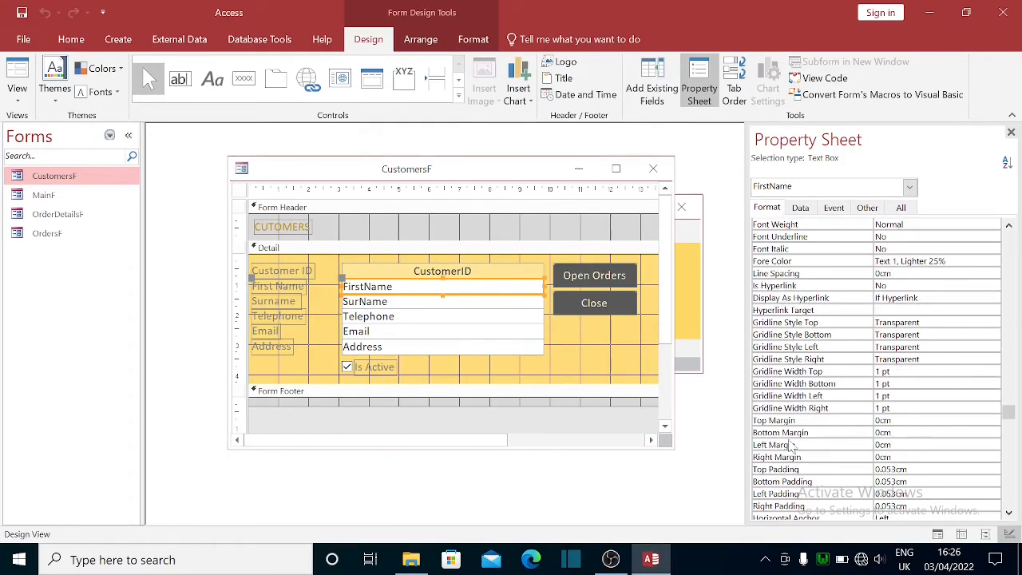
pyautogui.scroll(-1, 791, 447)
pyautogui.scroll(-2, 790, 447)
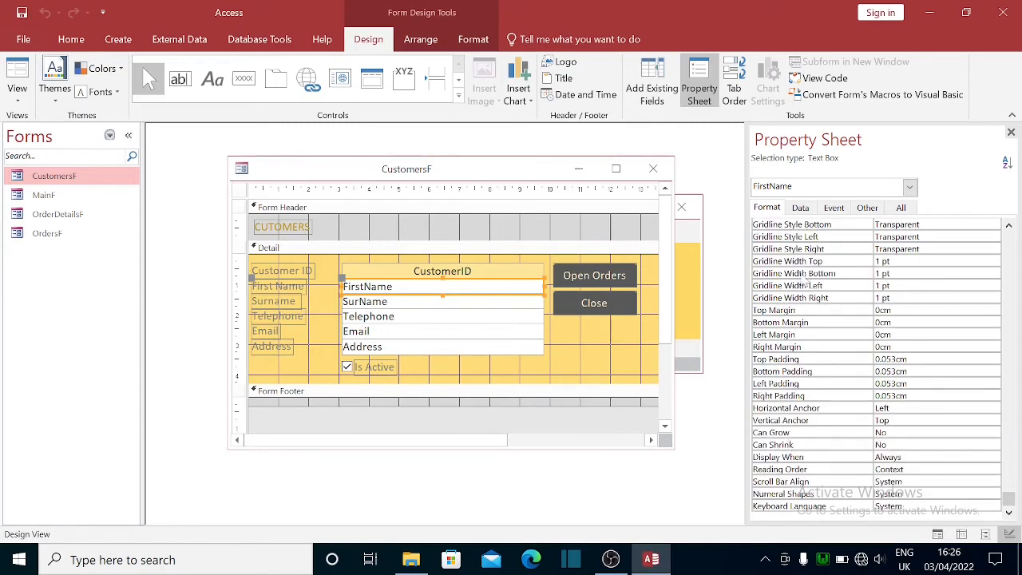
# Step: Set the FirstName text box's Tab Stop property to No, then close CustomersF and save its design changes
pyautogui.click(867, 207)
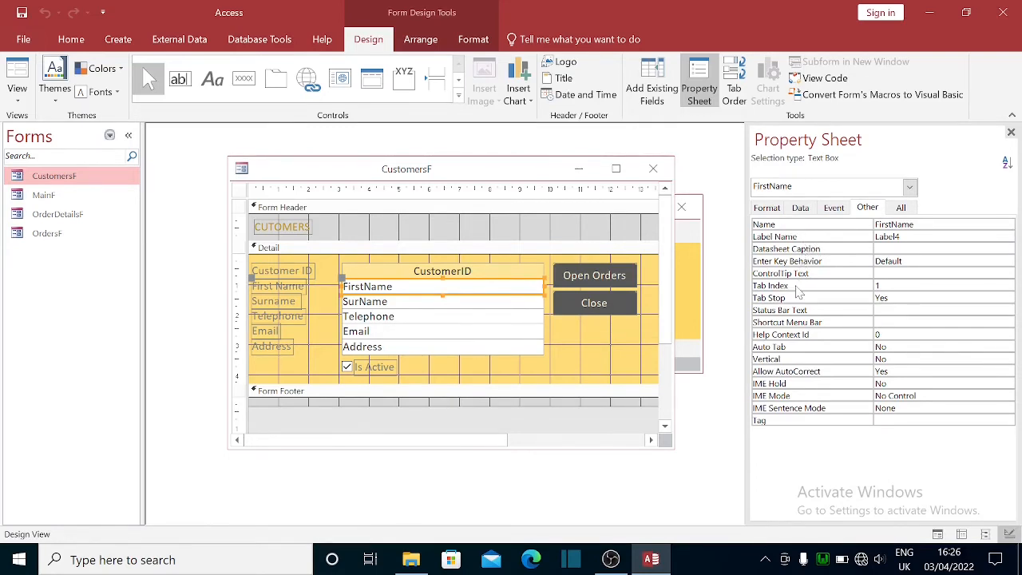
pyautogui.click(841, 287)
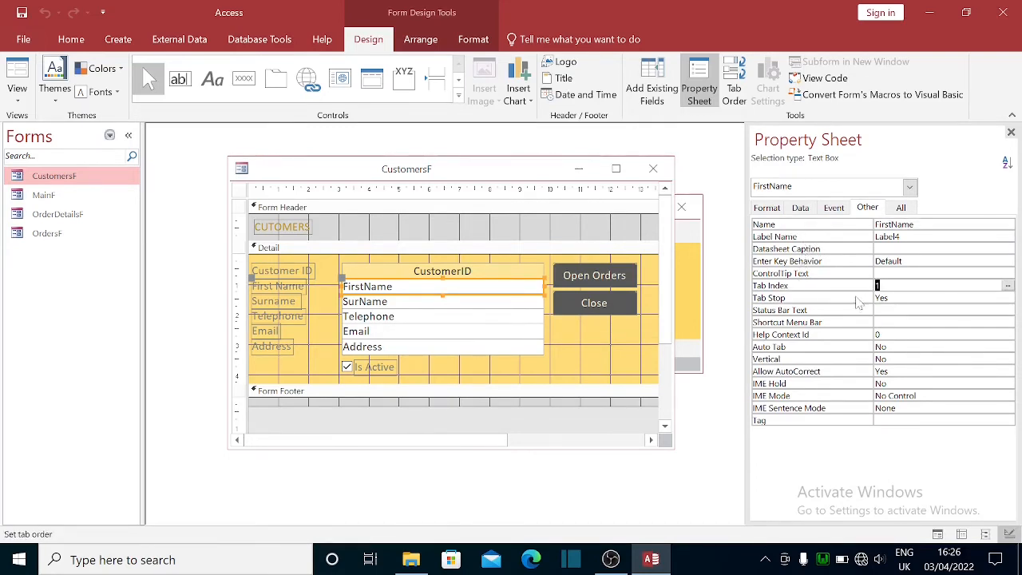
pyautogui.click(815, 300)
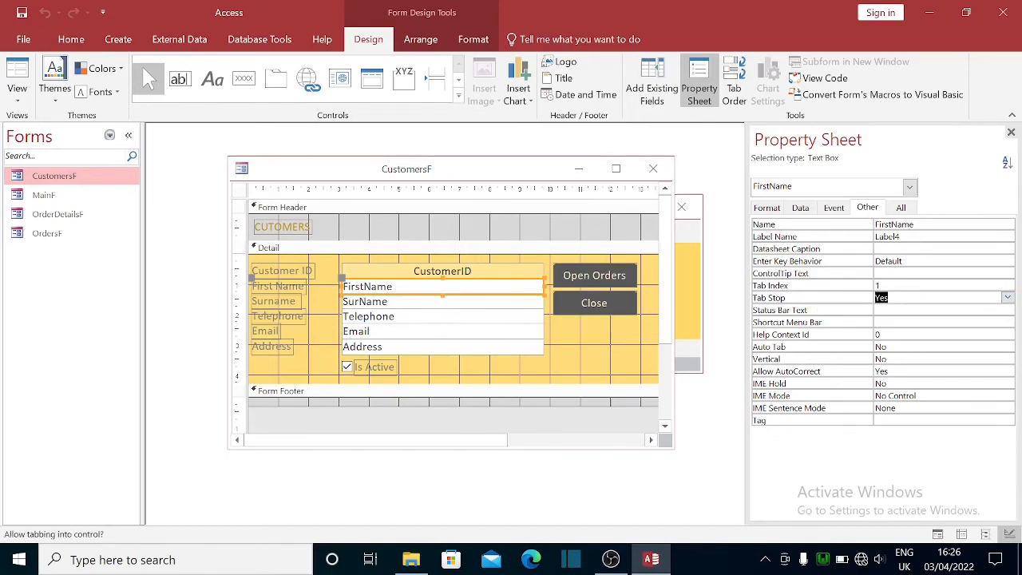
pyautogui.click(1007, 297)
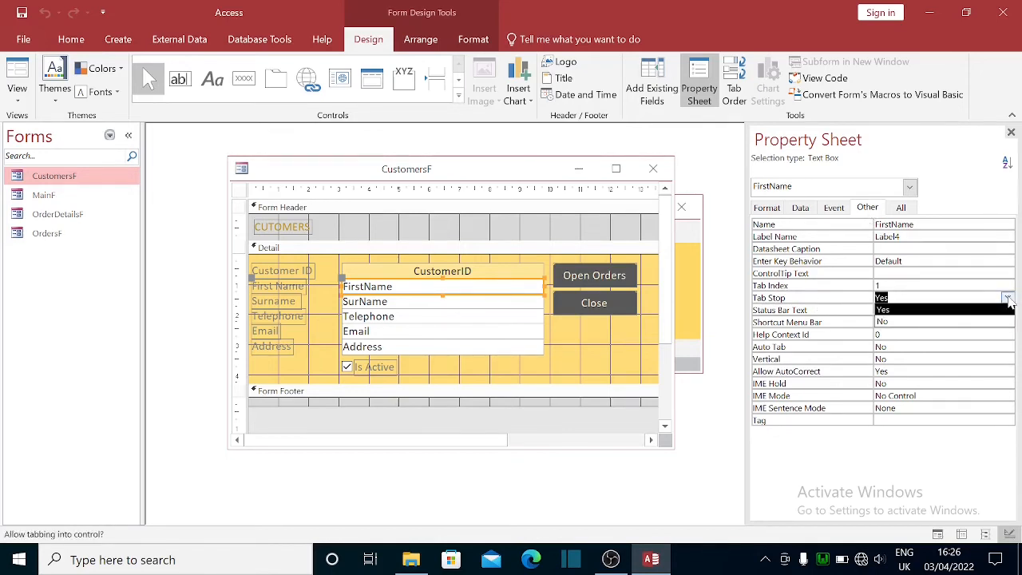
pyautogui.click(906, 322)
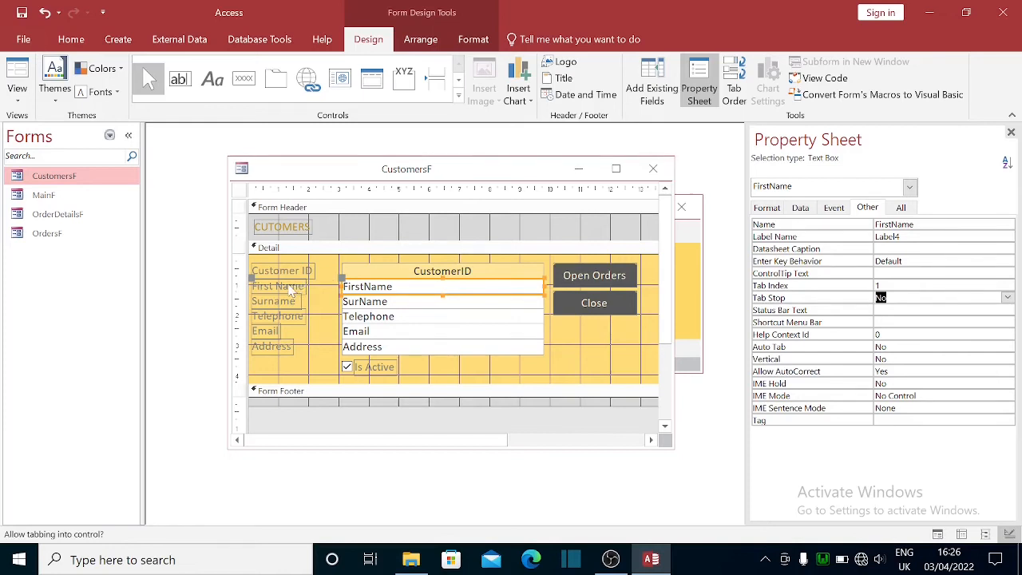
pyautogui.click(653, 169)
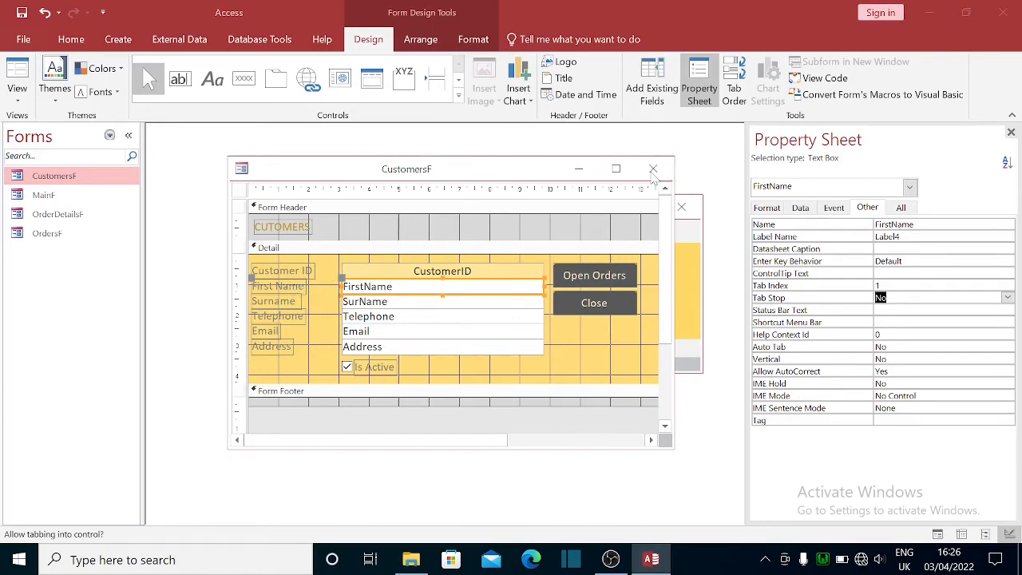
pyautogui.click(462, 325)
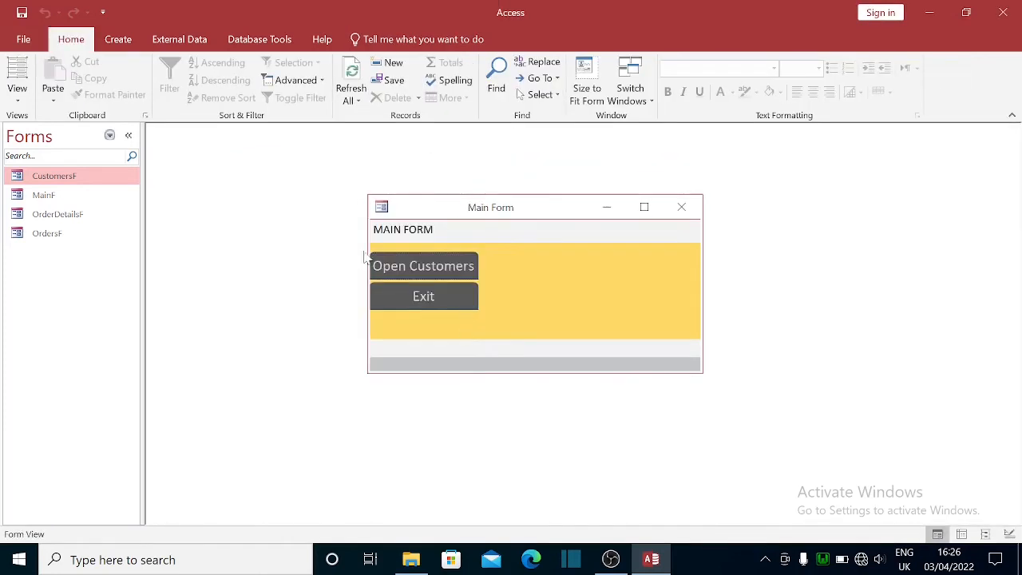
# Step: Reopen CustomersF and advance the focus from Customer ID to check whether tabbing skips First Name
pyautogui.doubleClick(65, 179)
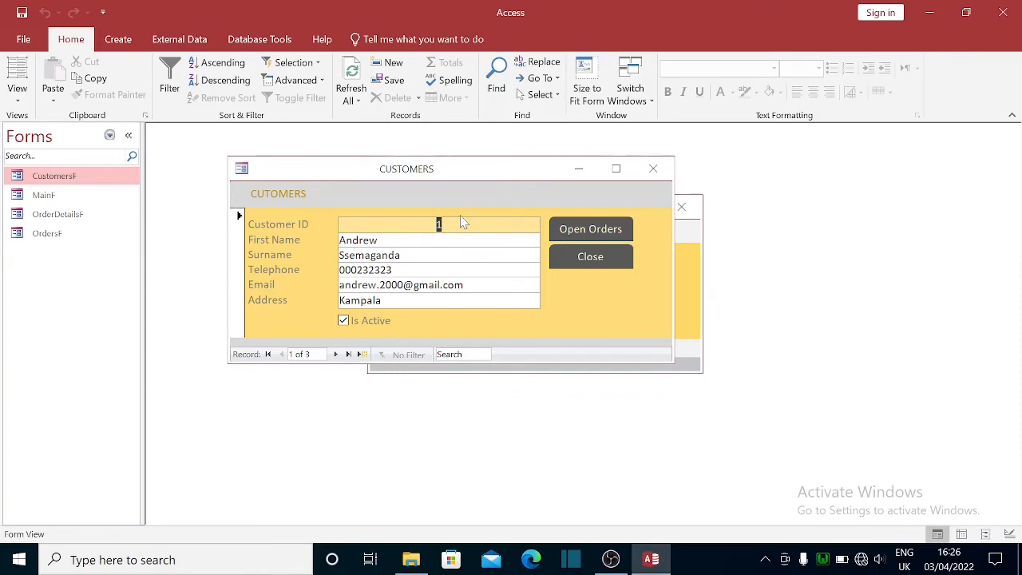
pyautogui.press('Tab')
pyautogui.press('Tab')
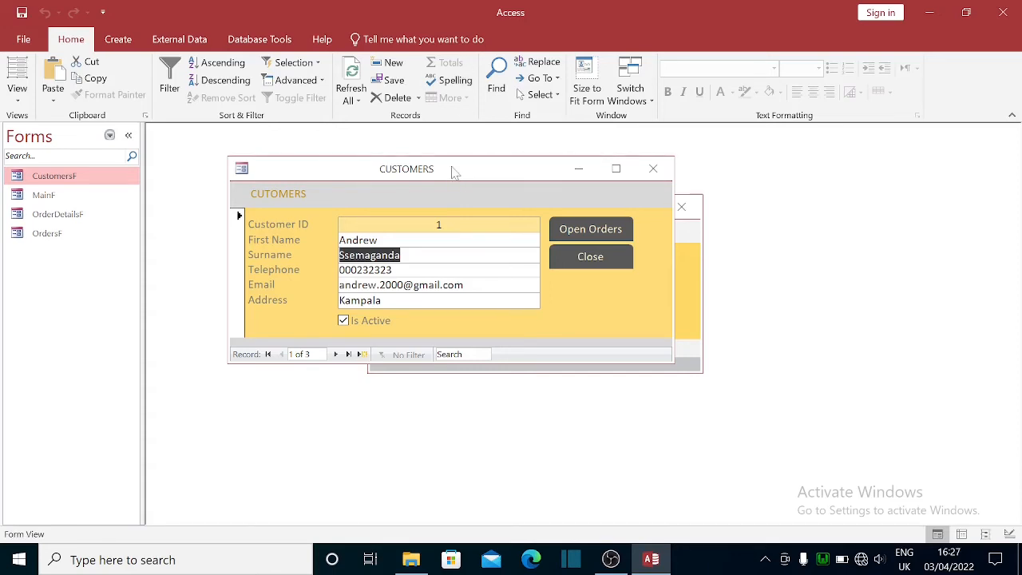
# Step: In CustomersF's Design View, set the FirstName text box's Tab Stop to Yes, then close the form and save it
pyautogui.rightClick(407, 170)
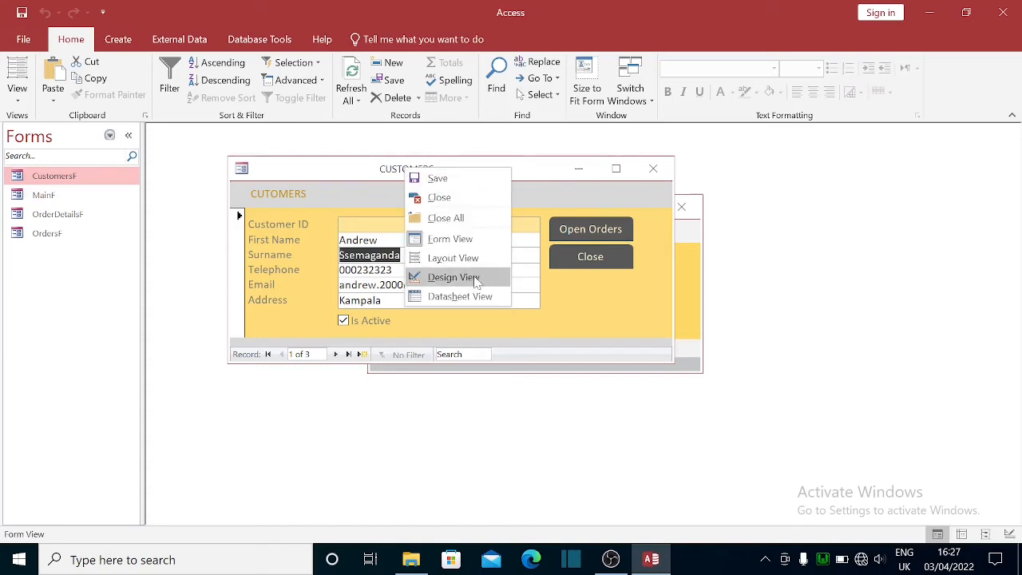
pyautogui.click(452, 276)
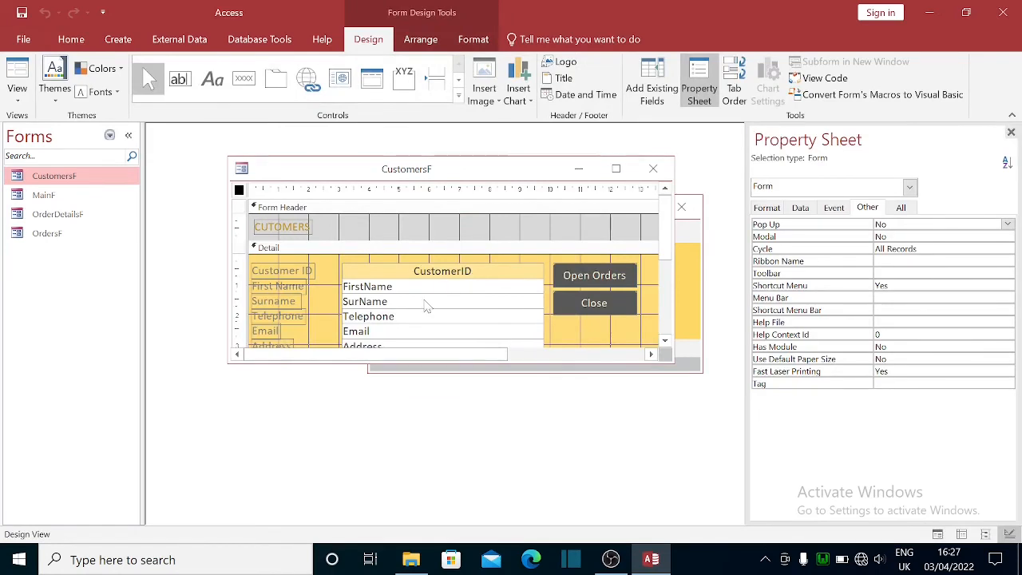
pyautogui.click(422, 293)
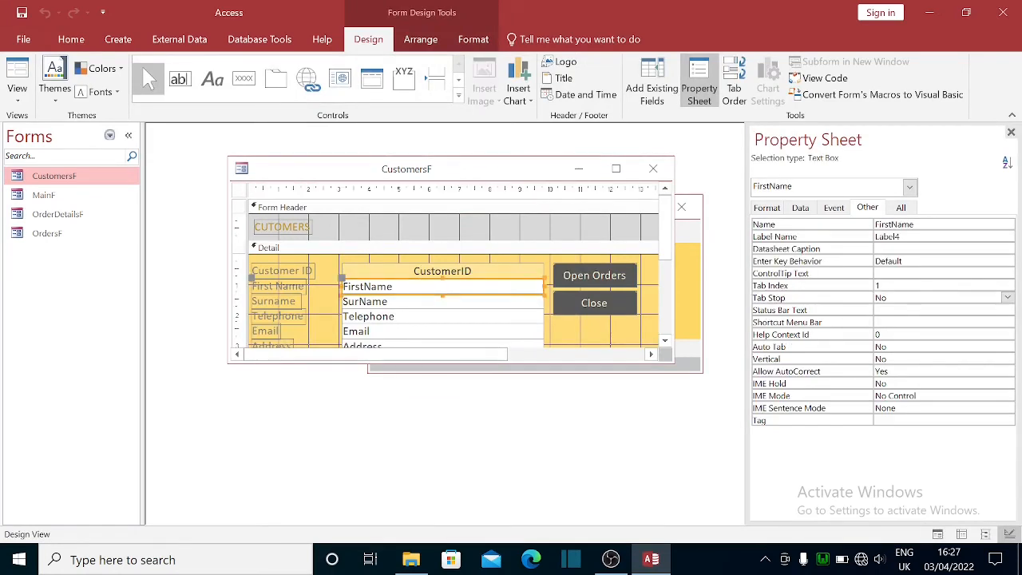
pyautogui.click(1007, 298)
pyautogui.click(1008, 298)
pyautogui.click(886, 310)
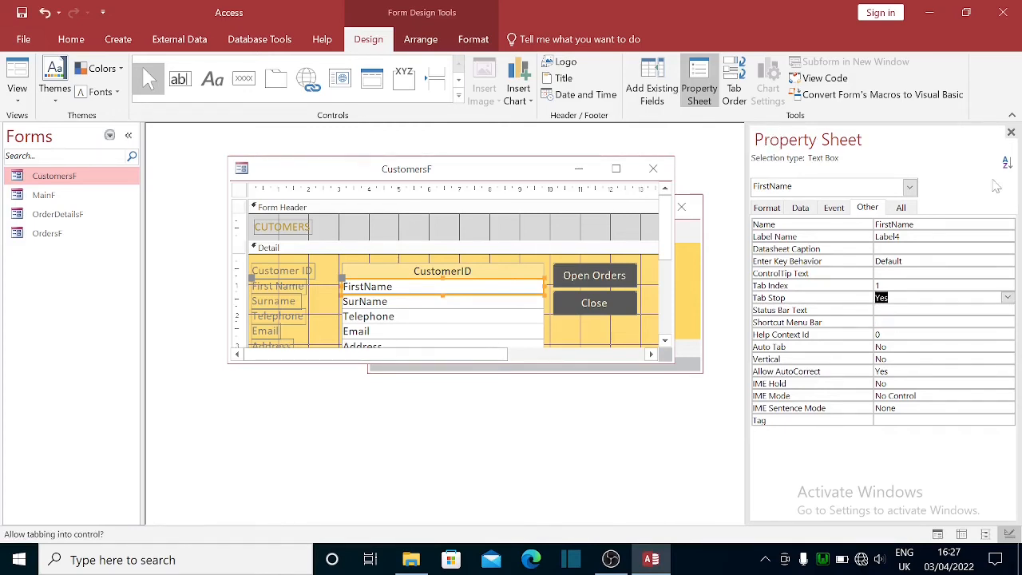
pyautogui.click(665, 172)
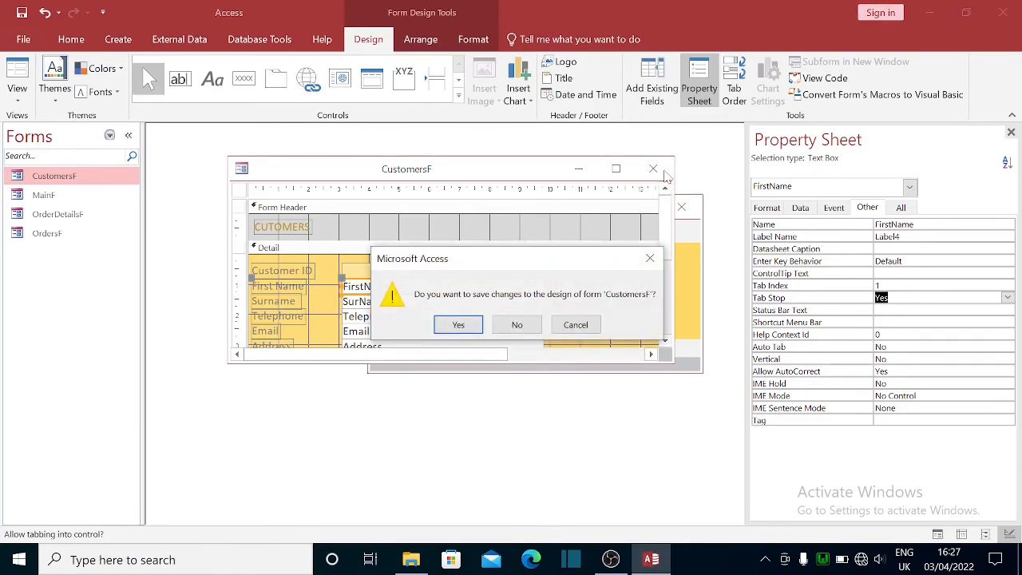
pyautogui.click(452, 325)
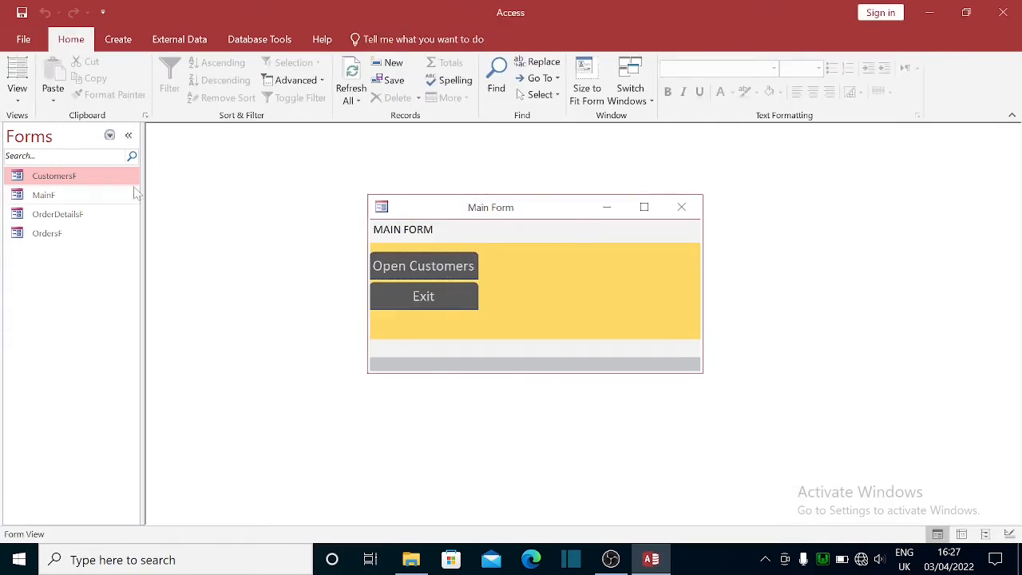
# Step: Open the customers form from the Main Form and step the focus field by field from Customer ID to Is Active
pyautogui.click(447, 269)
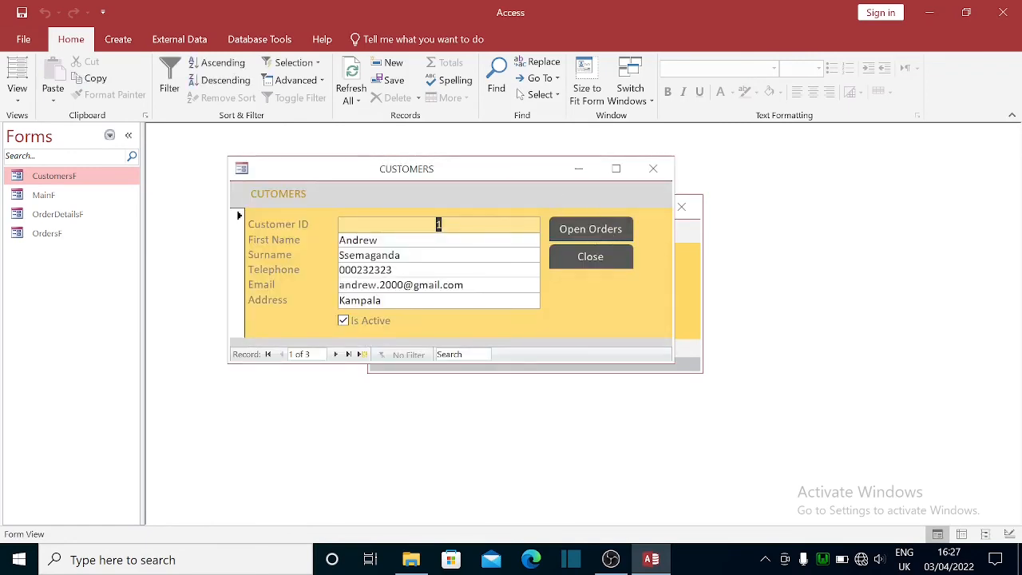
pyautogui.press('Tab')
pyautogui.press('Tab')
pyautogui.press('Tab')
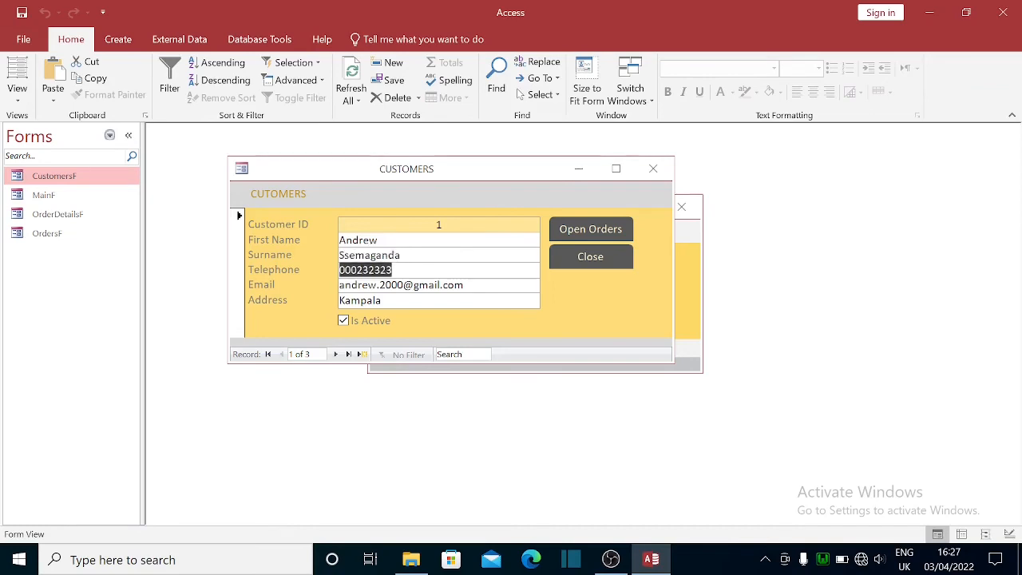
pyautogui.press('Tab')
pyautogui.press('Tab')
pyautogui.press('Tab')
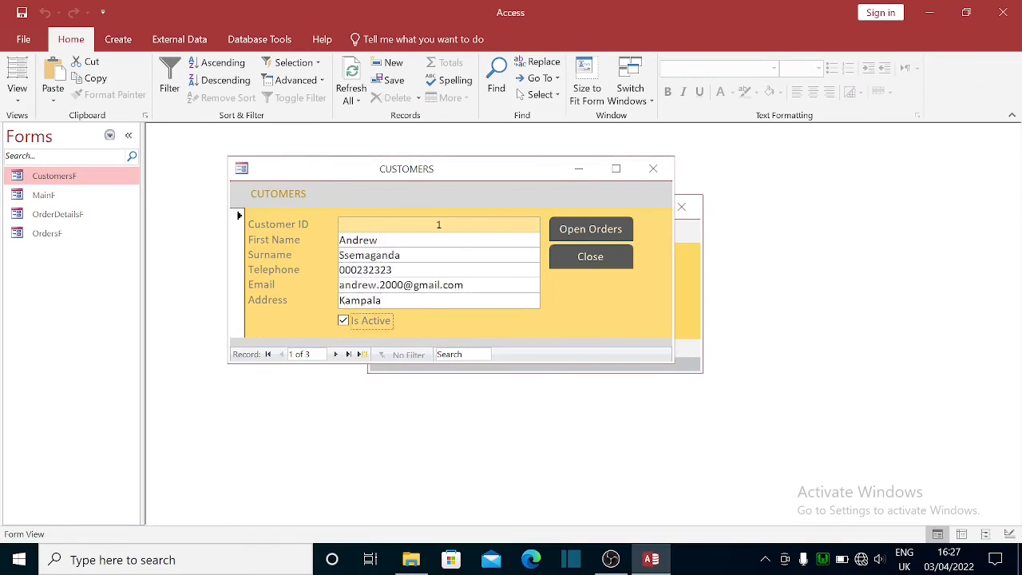
# Step: Place the cursor directly in individual fields of the customers form, including First Name, Surname, Email and Address, to check direct access
pyautogui.click(440, 225)
pyautogui.click(415, 240)
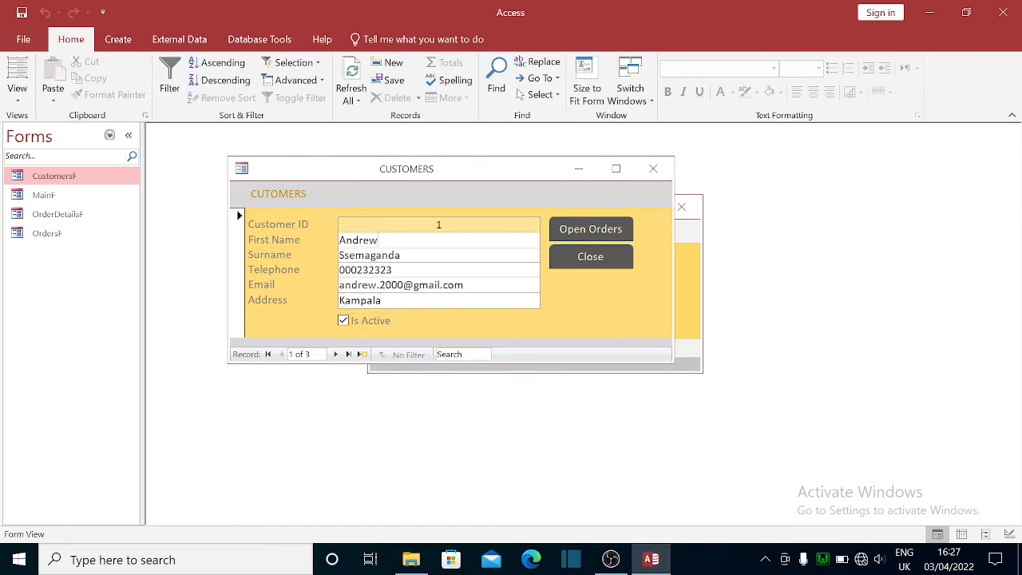
pyautogui.click(423, 256)
pyautogui.click(479, 285)
pyautogui.click(423, 300)
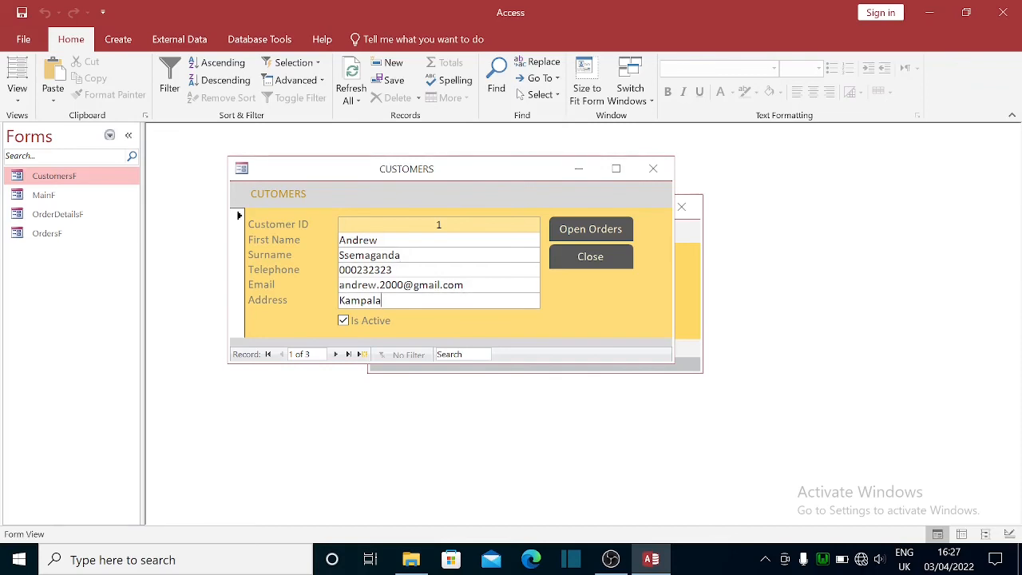
pyautogui.click(423, 225)
pyautogui.click(380, 240)
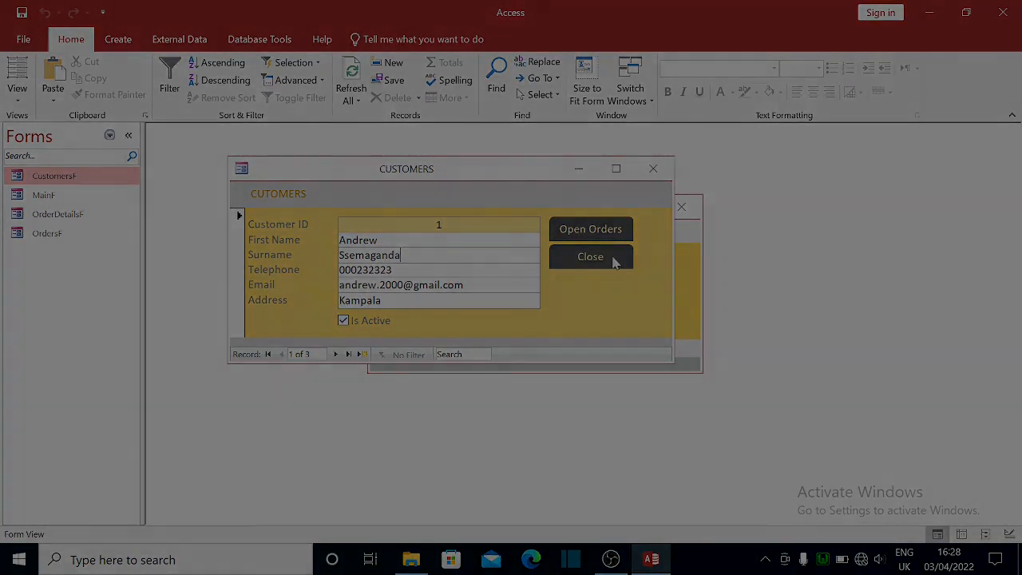
pyautogui.click(612, 258)
pyautogui.click(611, 558)
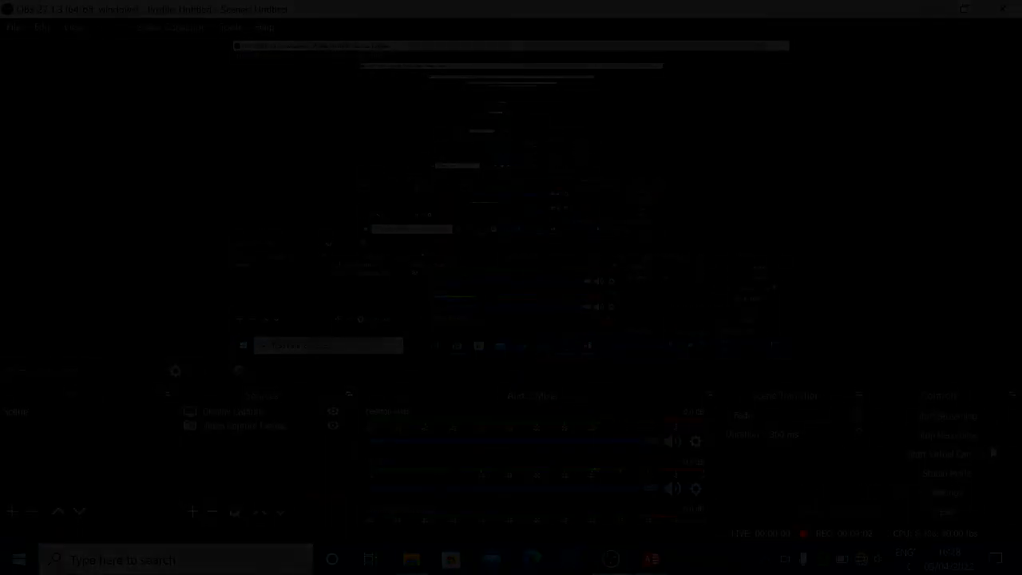